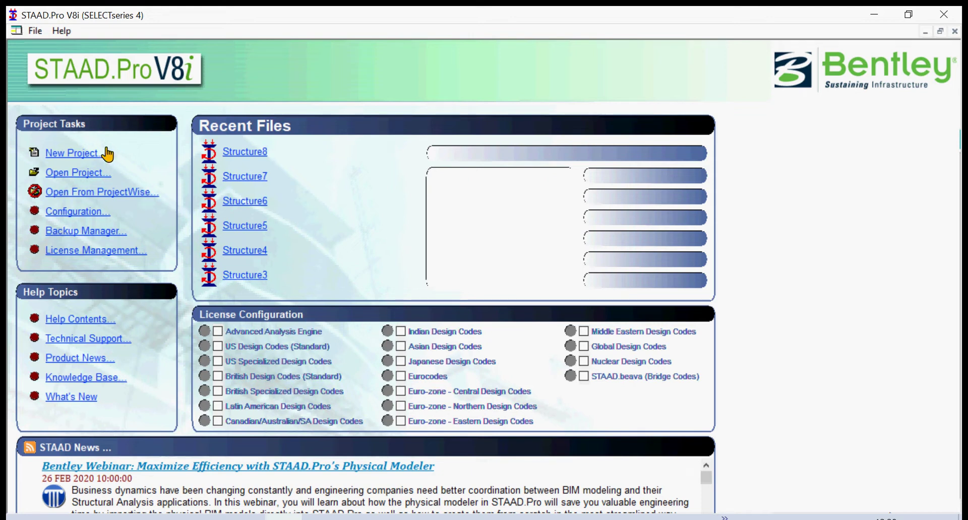
# Step: Create new Space structure Structure9 in metres and kilonewtons, starting in Add Beam mode
pyautogui.click(79, 160)
pyautogui.click(347, 150)
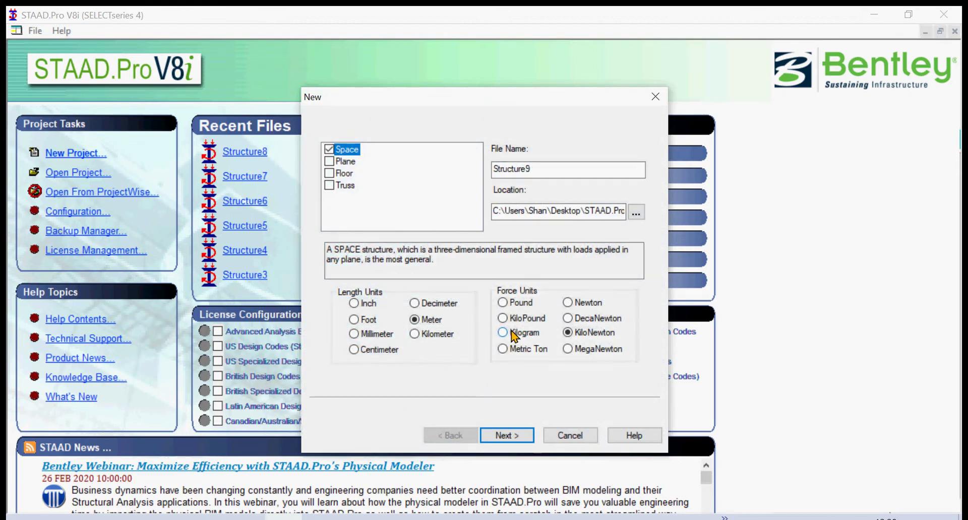
pyautogui.click(442, 322)
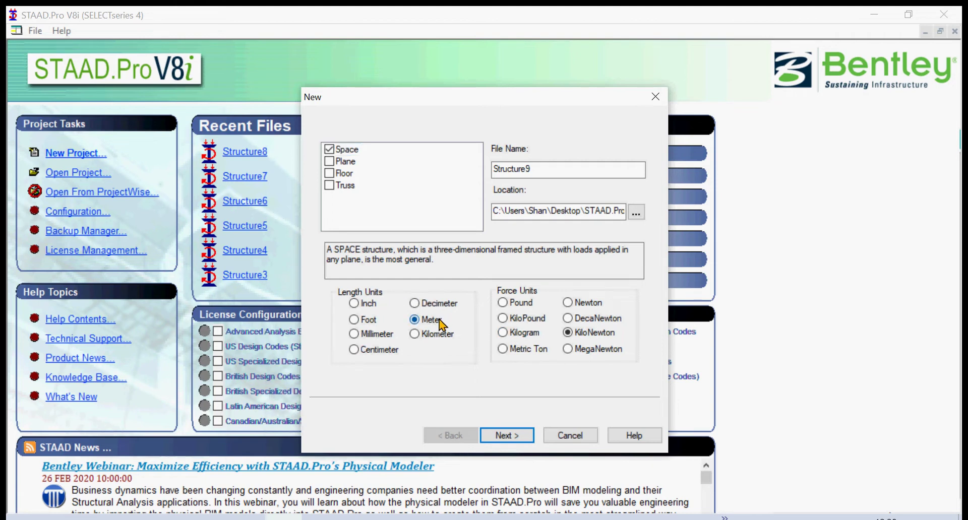
pyautogui.click(506, 436)
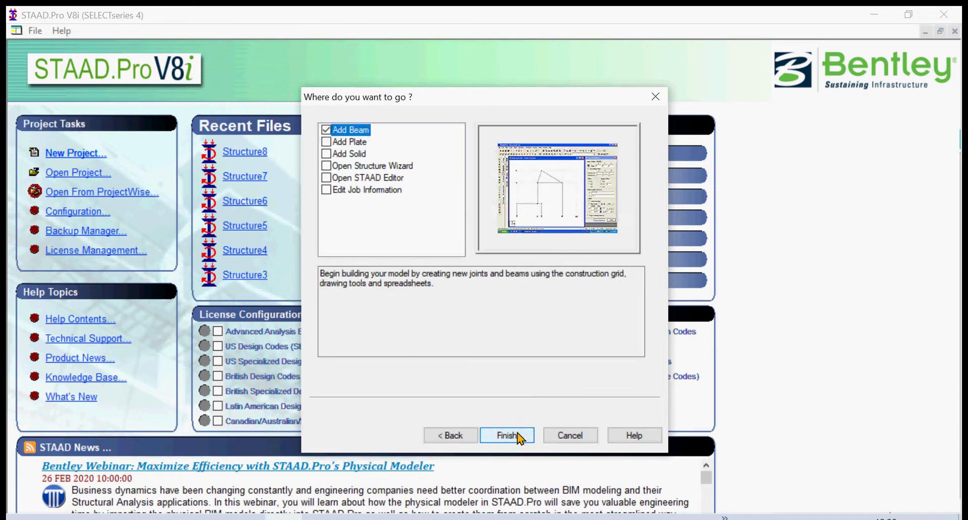
pyautogui.click(507, 436)
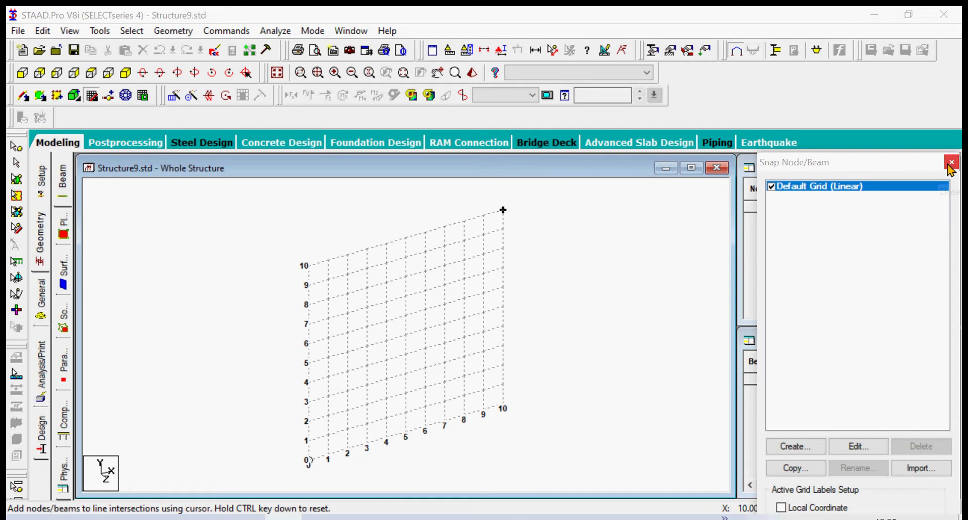
# Step: Dismiss the snap grid and enter node 1 at (0, 0, 0) in the Nodes table
pyautogui.click(950, 162)
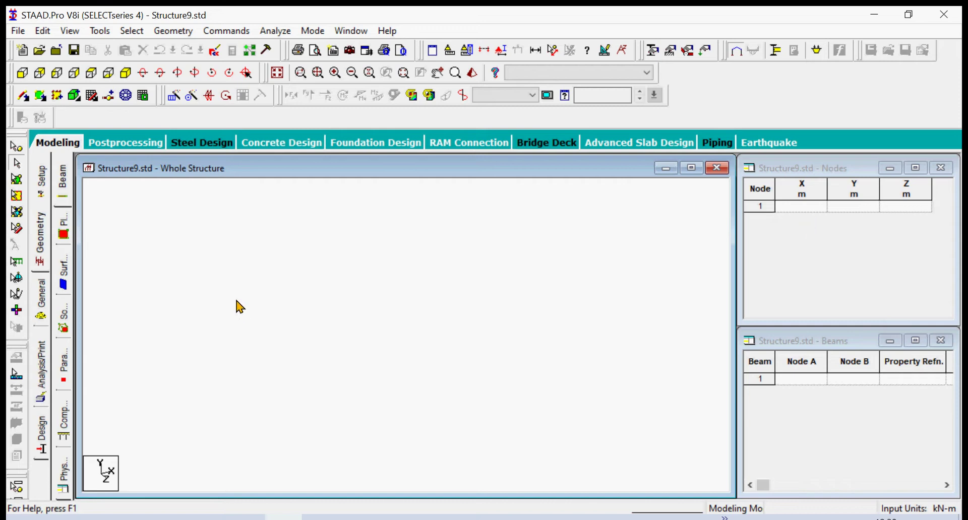
pyautogui.click(805, 208)
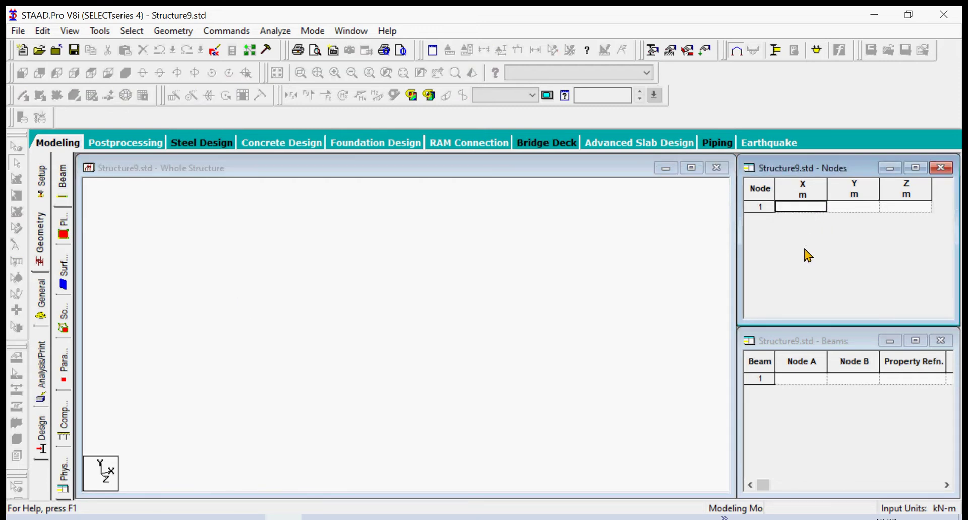
pyautogui.write('0')
pyautogui.click(854, 207)
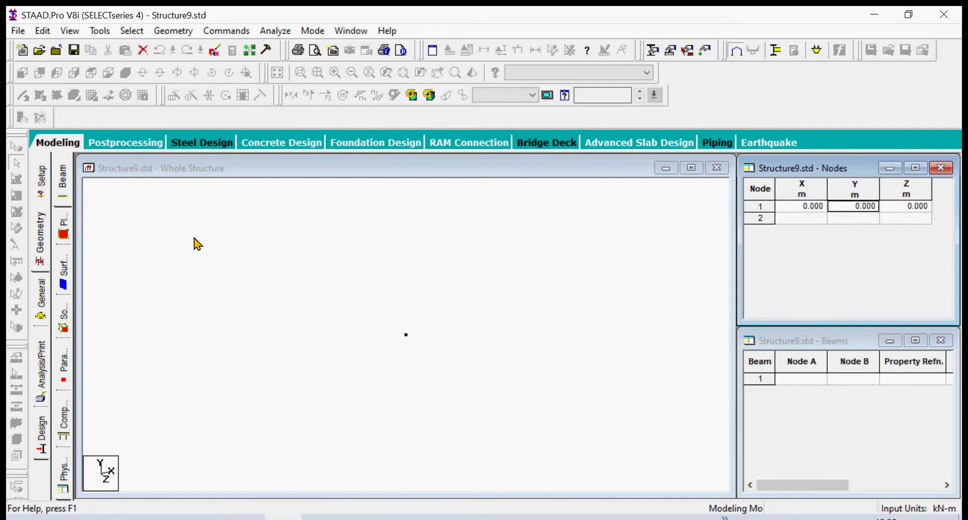
# Step: Select node 1 at the origin with the Nodes cursor
pyautogui.click(155, 237)
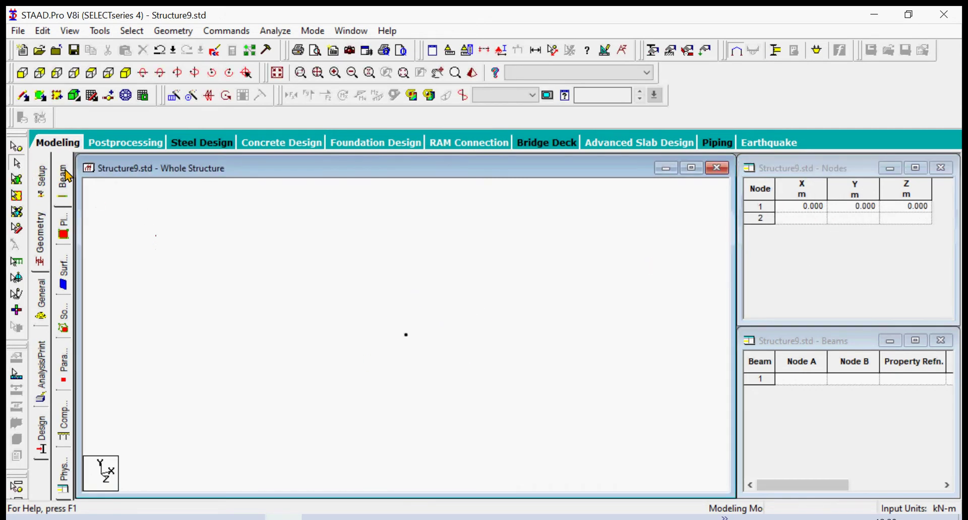
pyautogui.click(16, 146)
pyautogui.click(406, 335)
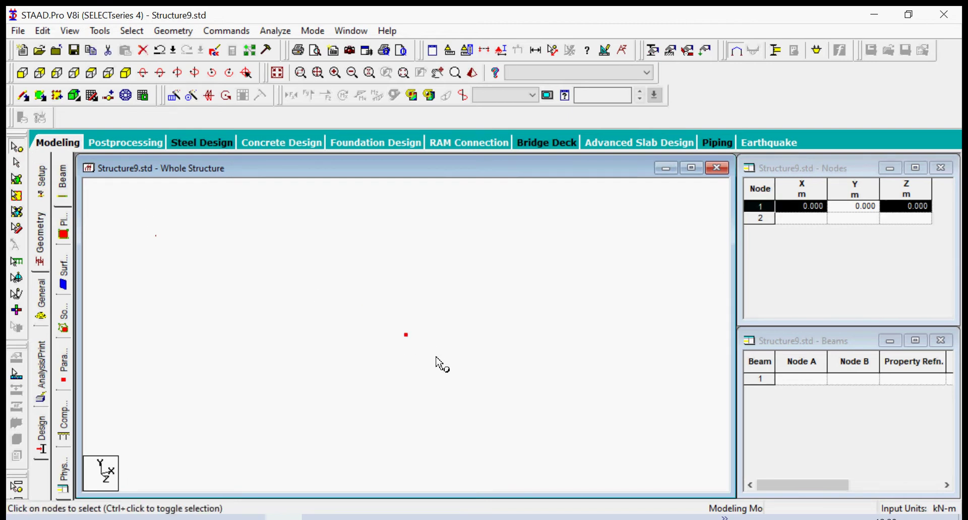
pyautogui.click(275, 249)
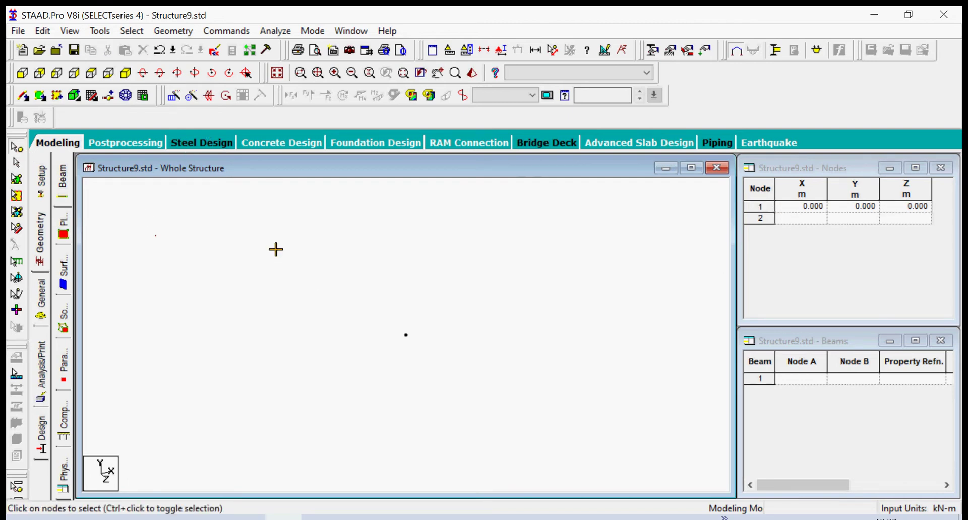
pyautogui.click(438, 363)
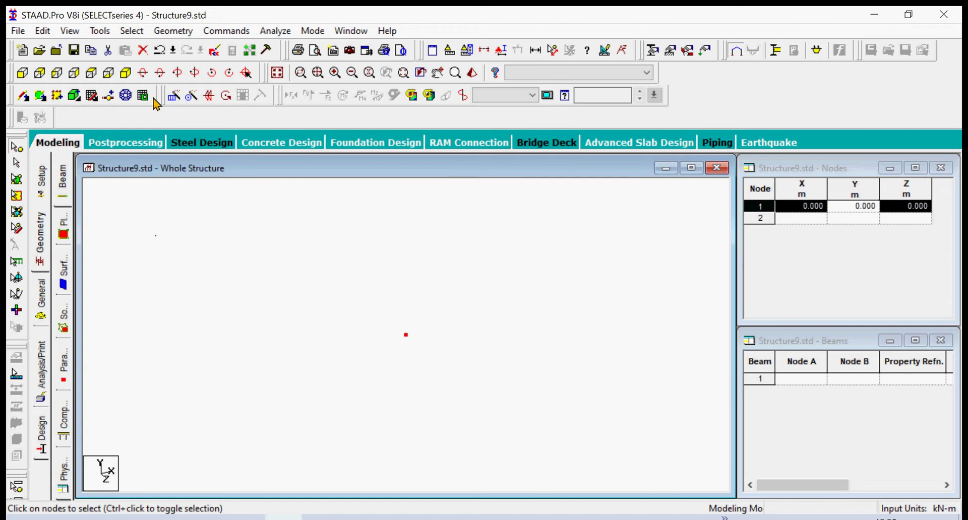
# Step: Repeat node 1 along Y by 1.5 m with linked steps, creating column beam 1, and select it
pyautogui.click(173, 96)
pyautogui.click(331, 337)
pyautogui.click(505, 340)
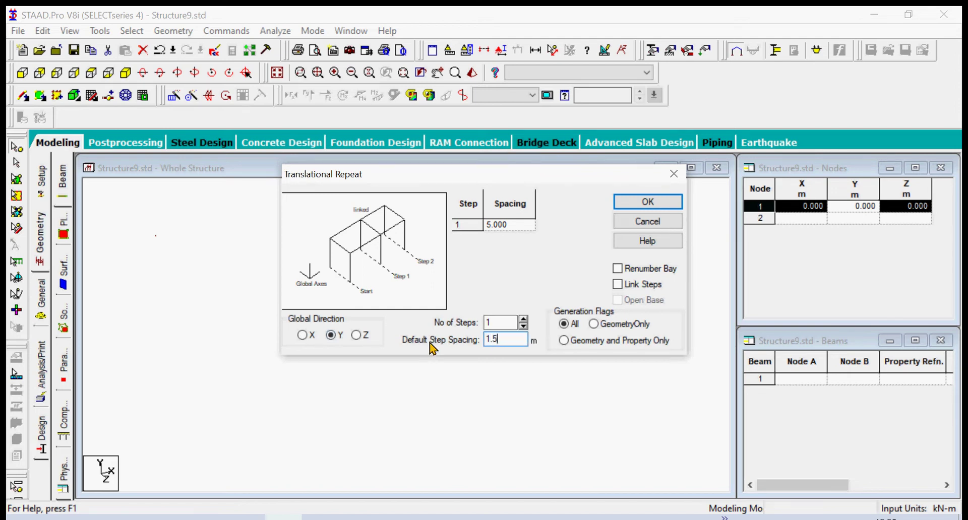
pyautogui.write('1.5')
pyautogui.click(509, 226)
pyautogui.click(636, 284)
pyautogui.click(658, 206)
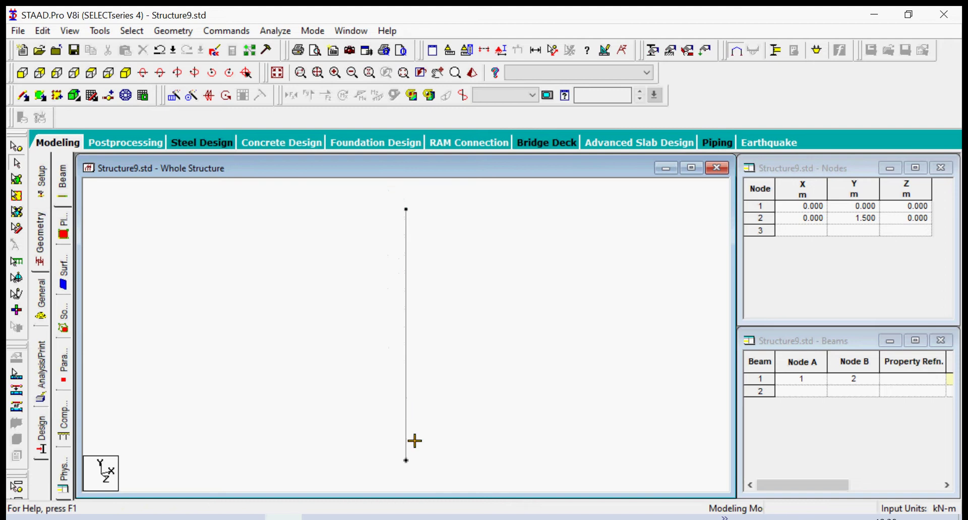
pyautogui.click(427, 469)
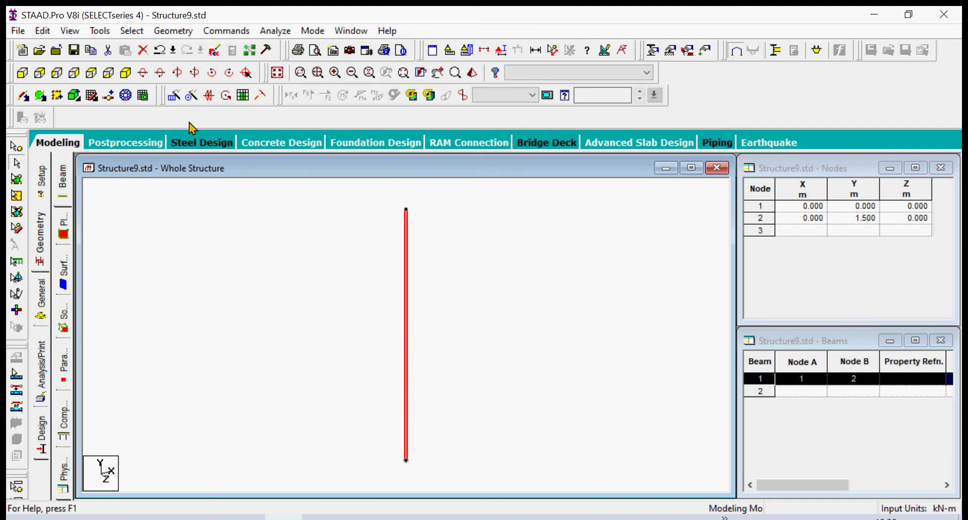
# Step: Start a 3-step Z repeat of the column and consult the ground framing plan PDF for spacings
pyautogui.click(173, 97)
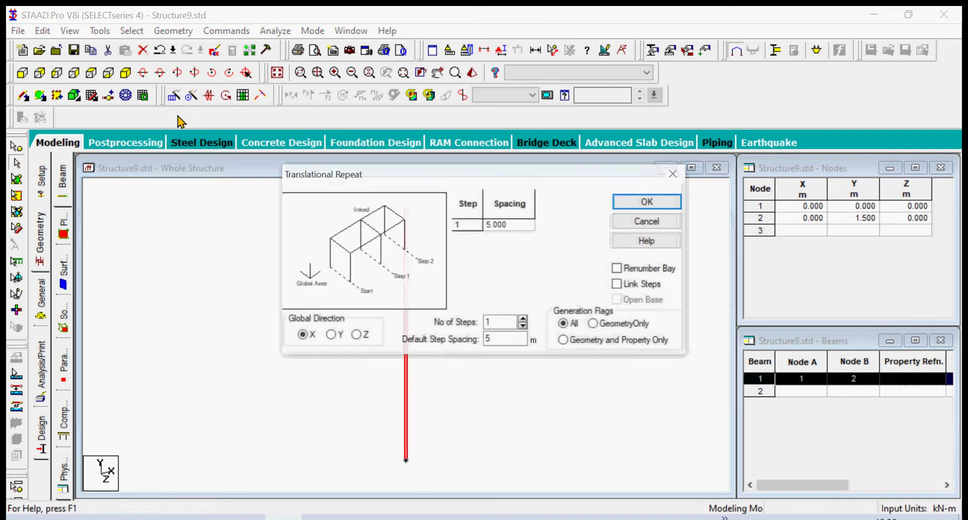
pyautogui.click(357, 335)
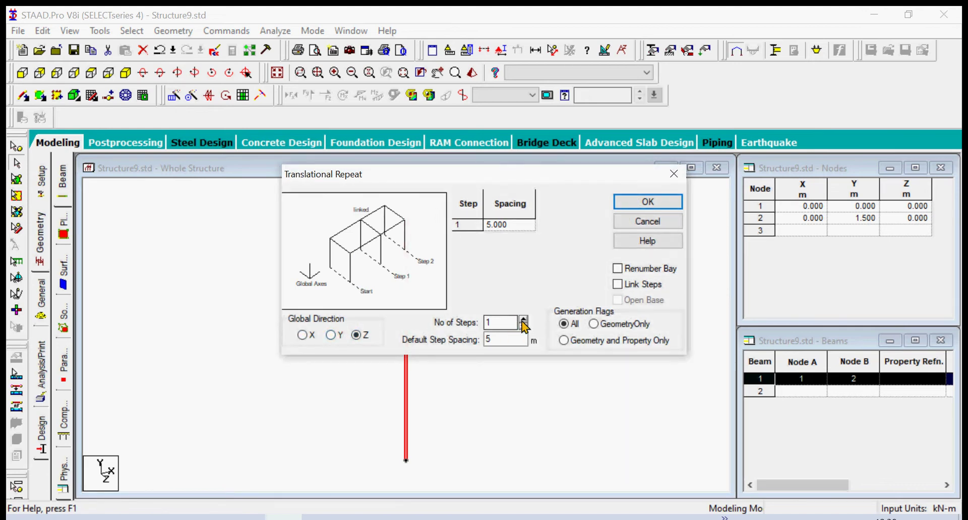
pyautogui.click(523, 320)
pyautogui.click(523, 319)
pyautogui.doubleClick(492, 340)
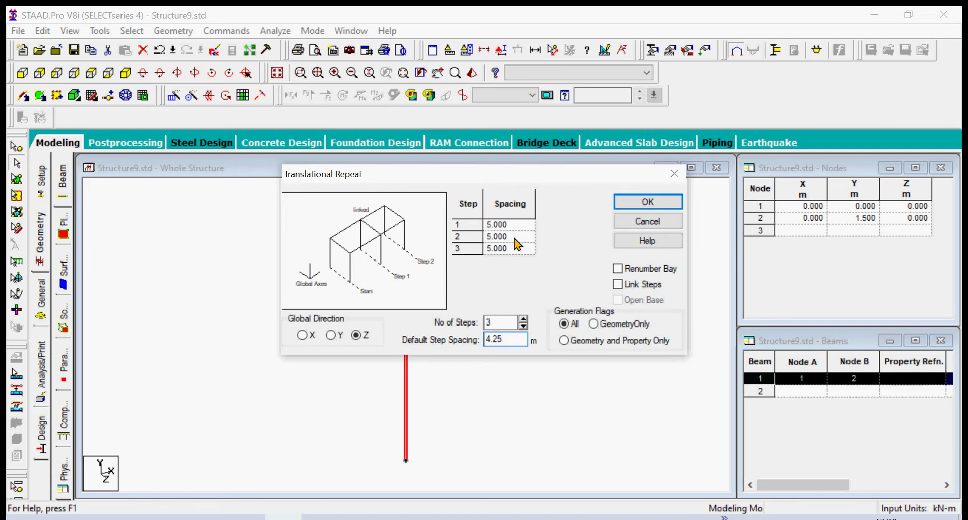
pyautogui.click(208, 518)
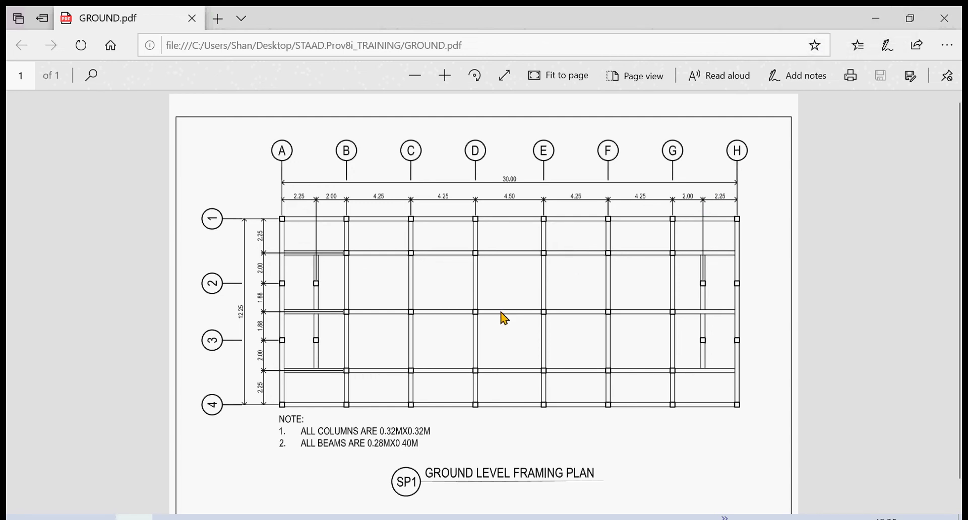
# Step: Set step 2 to 3.75 m, link steps with open base, and generate the Z columns
pyautogui.click(882, 24)
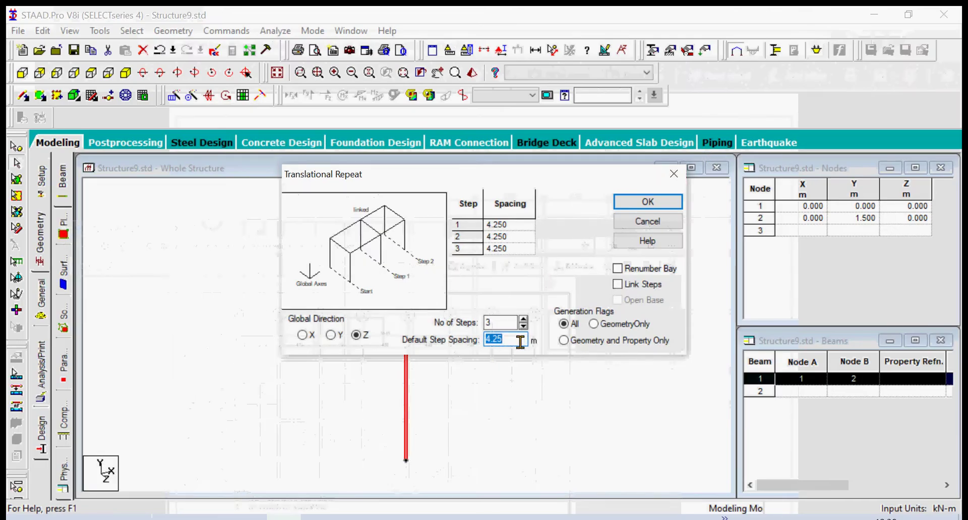
pyautogui.click(512, 236)
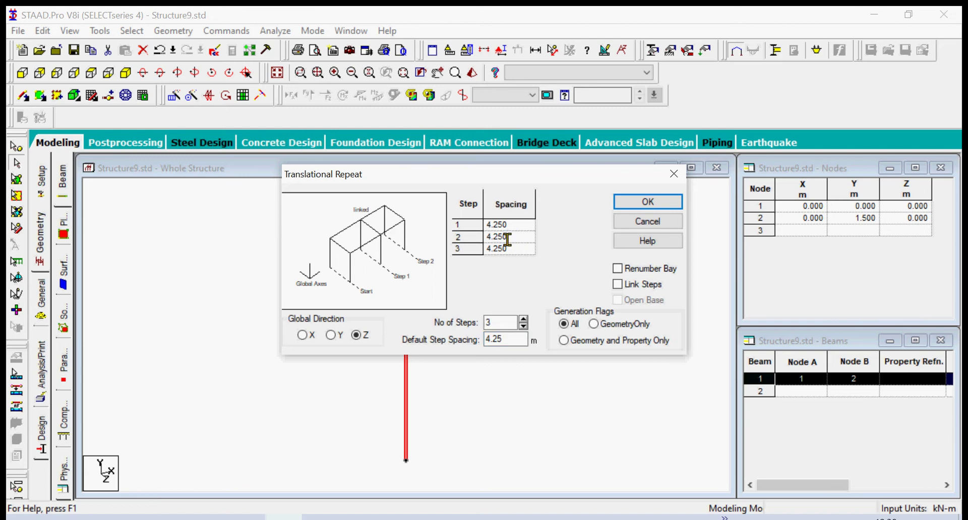
pyautogui.click(466, 242)
pyautogui.write('3.75')
pyautogui.click(619, 285)
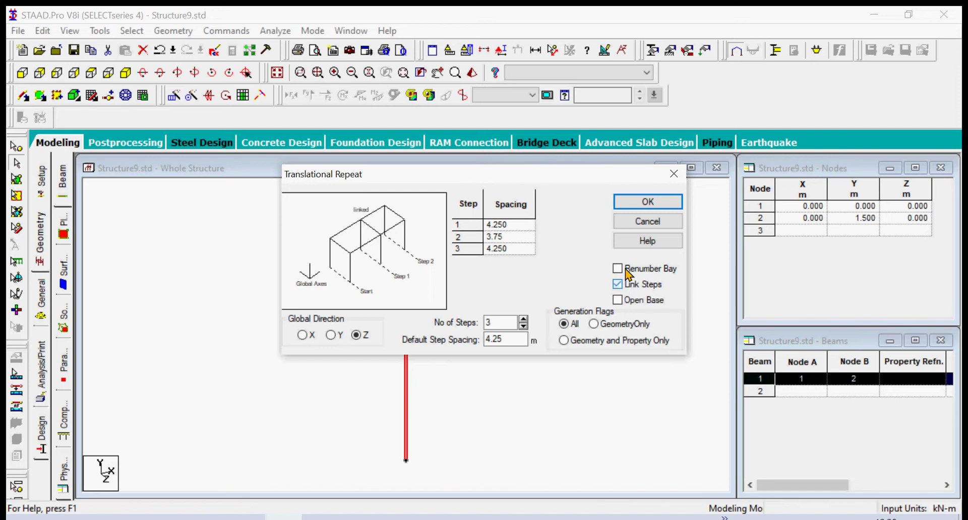
pyautogui.click(617, 301)
pyautogui.click(651, 202)
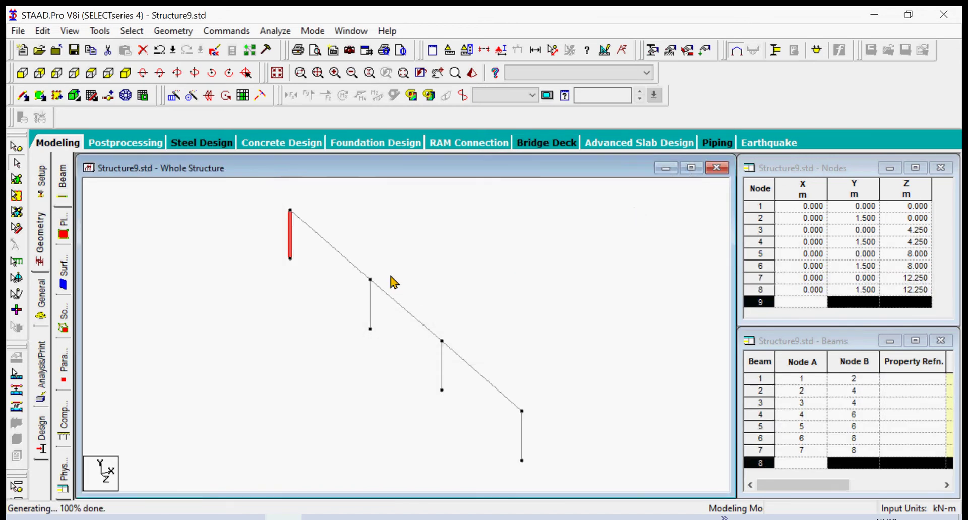
# Step: Select the end columns, beams 1 and 7
pyautogui.scroll(-2, 372, 302)
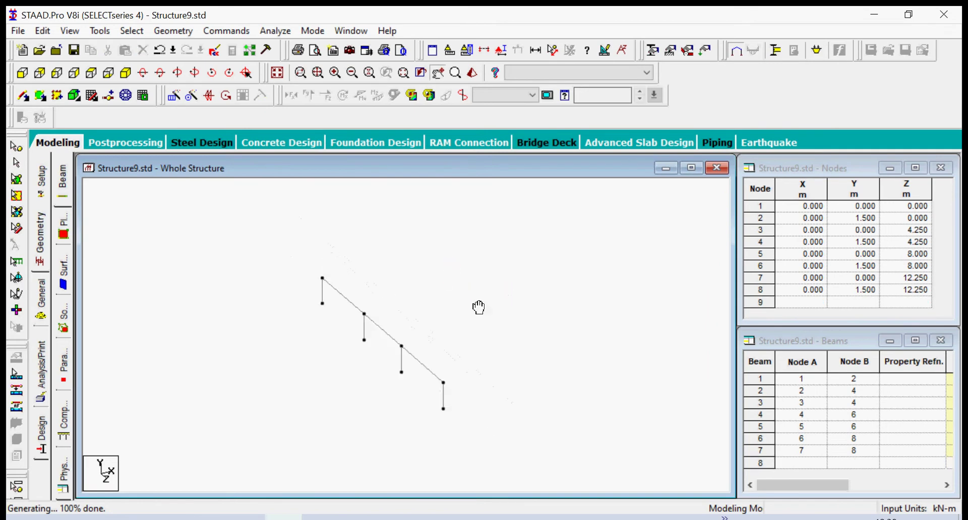
pyautogui.moveTo(479, 306); pyautogui.dragTo(374, 321, button='middle')
pyautogui.click(216, 333)
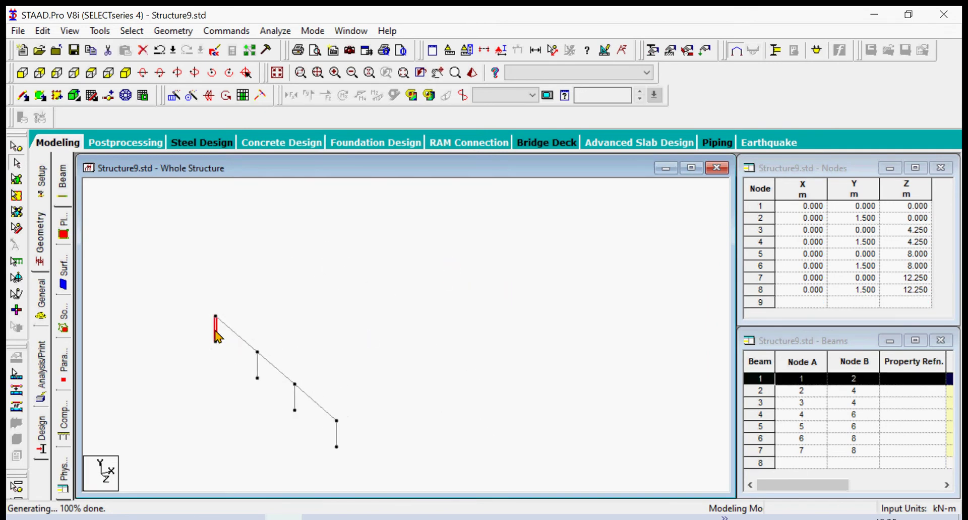
pyautogui.keyDown('ctrl'); pyautogui.click(336, 436); pyautogui.keyUp('ctrl')
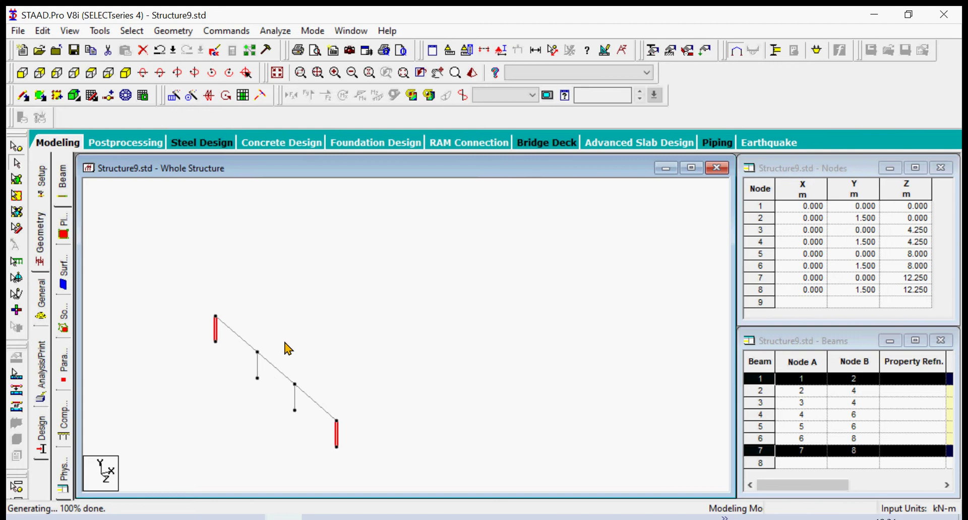
# Step: Show beam numbers and set an X repeat of 7 steps at 4.25 m, step 4 at 4.5 m
pyautogui.hotkey('shift', 'b')
pyautogui.click(174, 95)
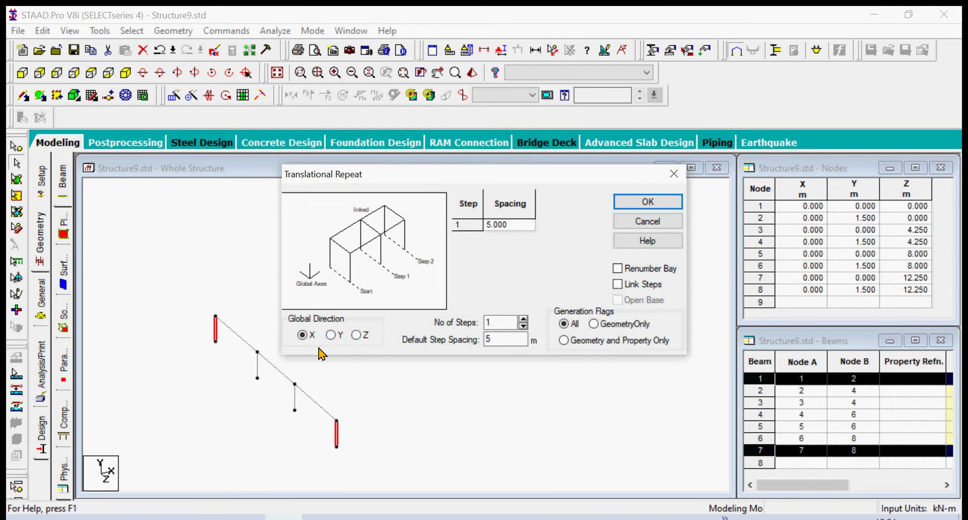
pyautogui.doubleClick(499, 323)
pyautogui.write('7')
pyautogui.doubleClick(491, 340)
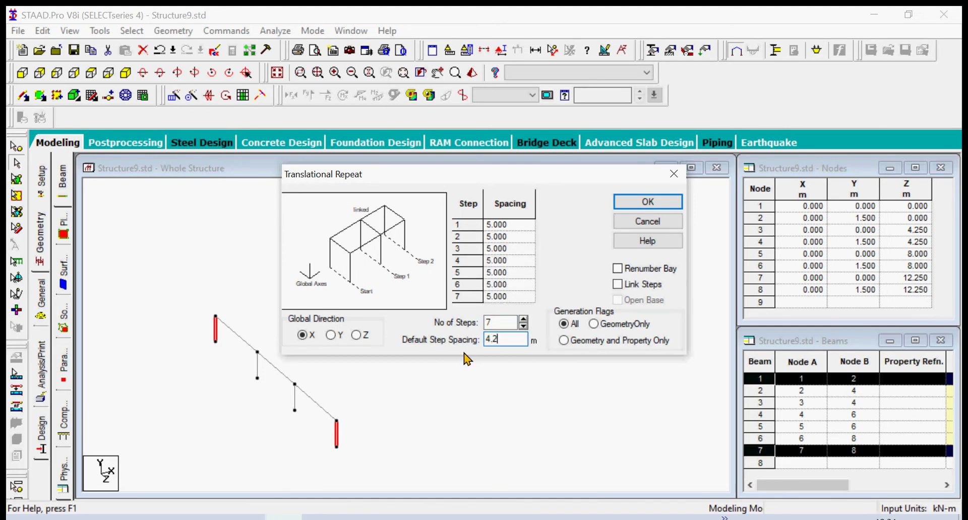
pyautogui.click(512, 263)
pyautogui.doubleClick(513, 263)
pyautogui.write('4.5')
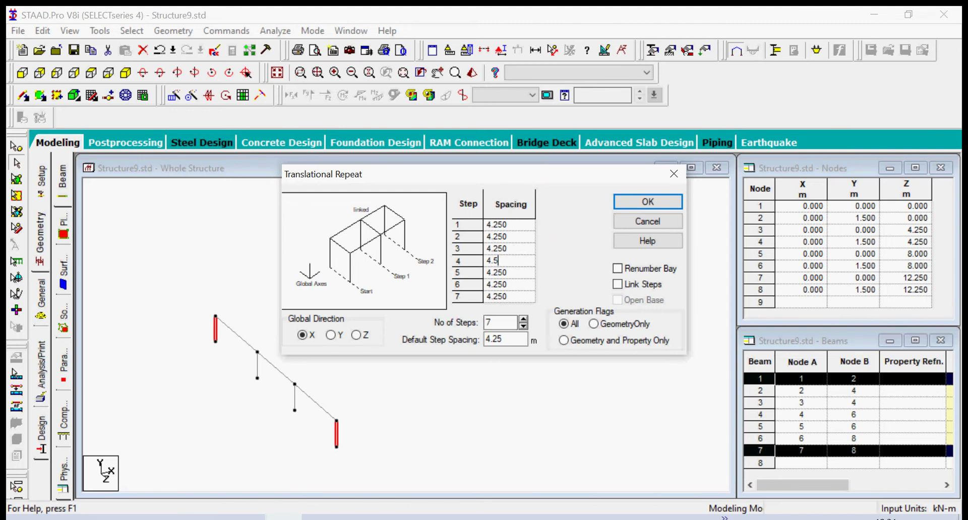
pyautogui.hotkey('alt', 'Tab')
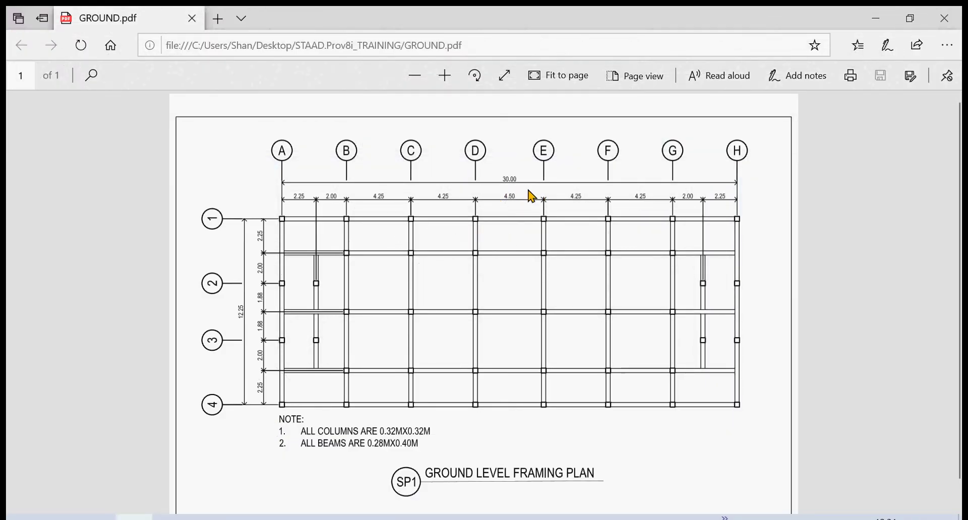
pyautogui.click(285, 517)
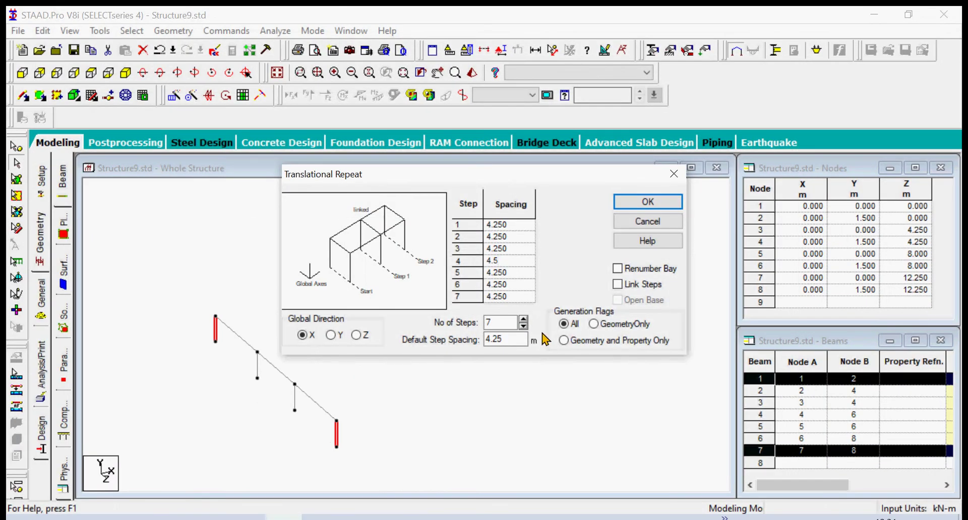
# Step: Generate the seven linked X-direction frames with open bases
pyautogui.click(618, 284)
pyautogui.click(617, 300)
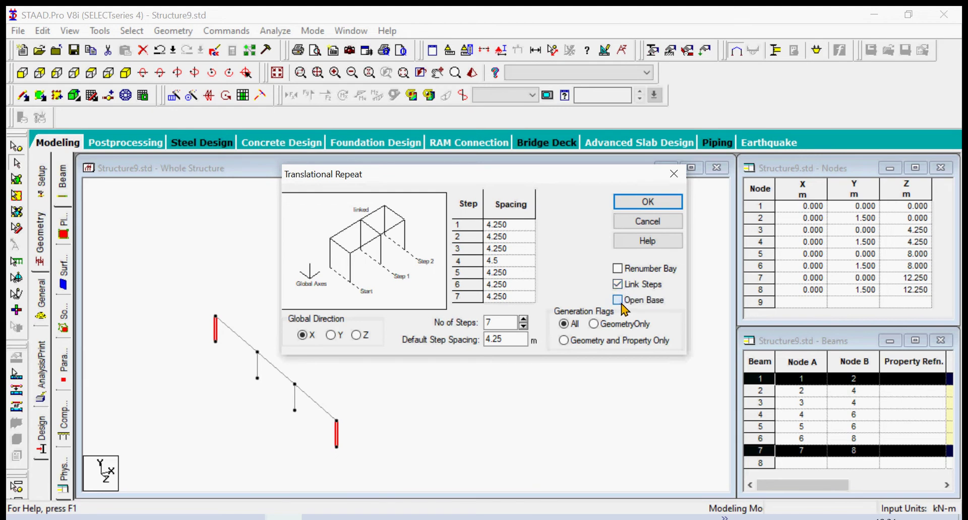
pyautogui.click(648, 201)
pyautogui.moveTo(378, 362); pyautogui.dragTo(512, 290, button='middle')
pyautogui.scroll(3, 440, 275)
pyautogui.moveTo(447, 276); pyautogui.dragTo(418, 320, button='middle')
pyautogui.scroll(1, 371, 317)
# Step: Copy the end frame's beams and two interior columns 30 m along X
pyautogui.click(359, 458)
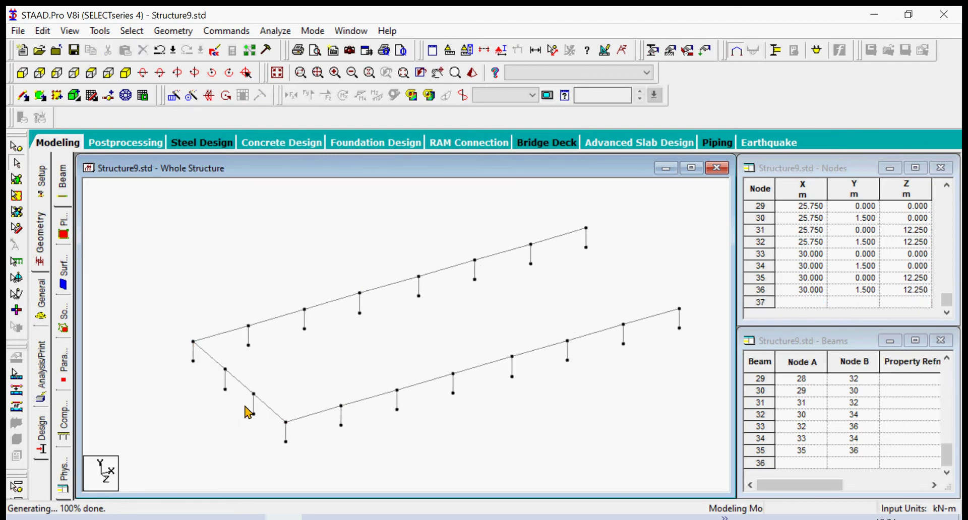
pyautogui.click(214, 359)
pyautogui.keyDown('ctrl'); pyautogui.click(239, 381); pyautogui.keyUp('ctrl')
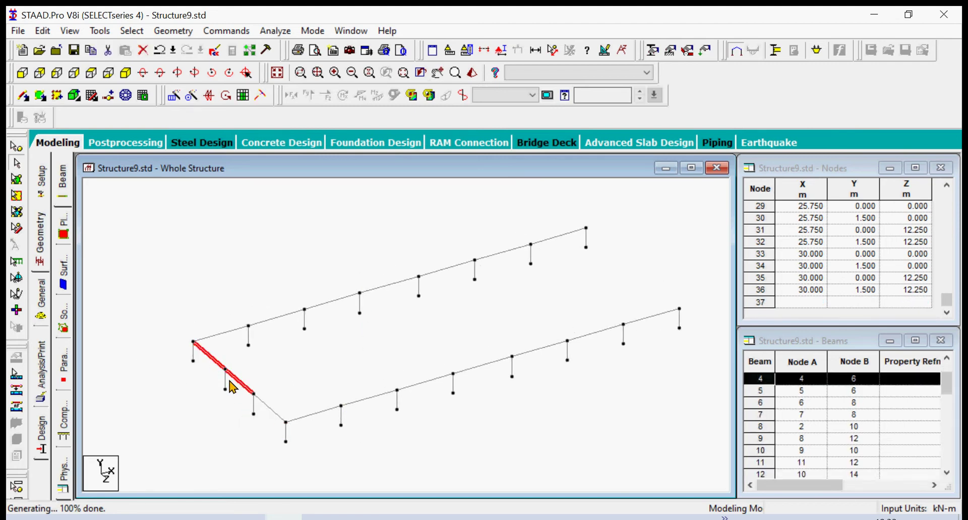
pyautogui.keyDown('ctrl'); pyautogui.click(227, 386); pyautogui.keyUp('ctrl')
pyautogui.keyDown('ctrl'); pyautogui.click(254, 408); pyautogui.keyUp('ctrl')
pyautogui.keyDown('ctrl'); pyautogui.click(271, 410); pyautogui.keyUp('ctrl')
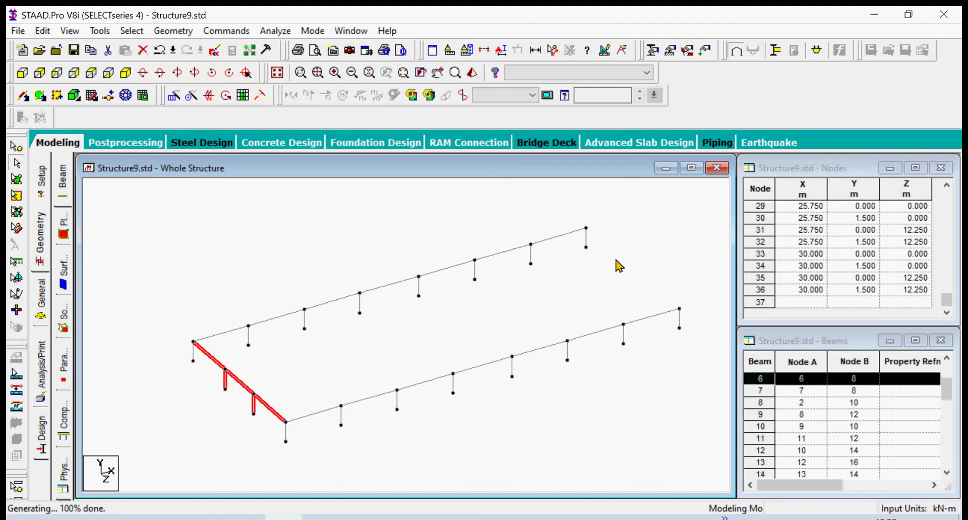
pyautogui.click(126, 95)
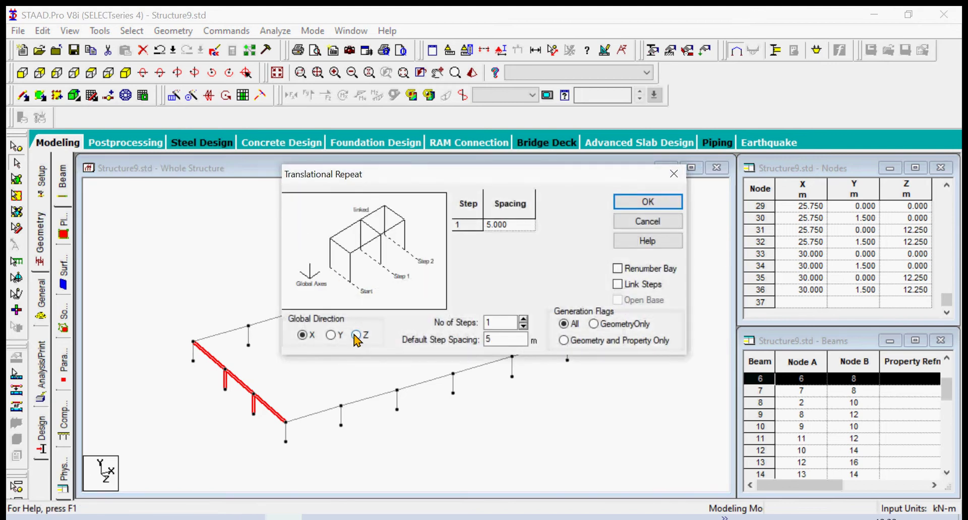
pyautogui.doubleClick(507, 338)
pyautogui.click(538, 227)
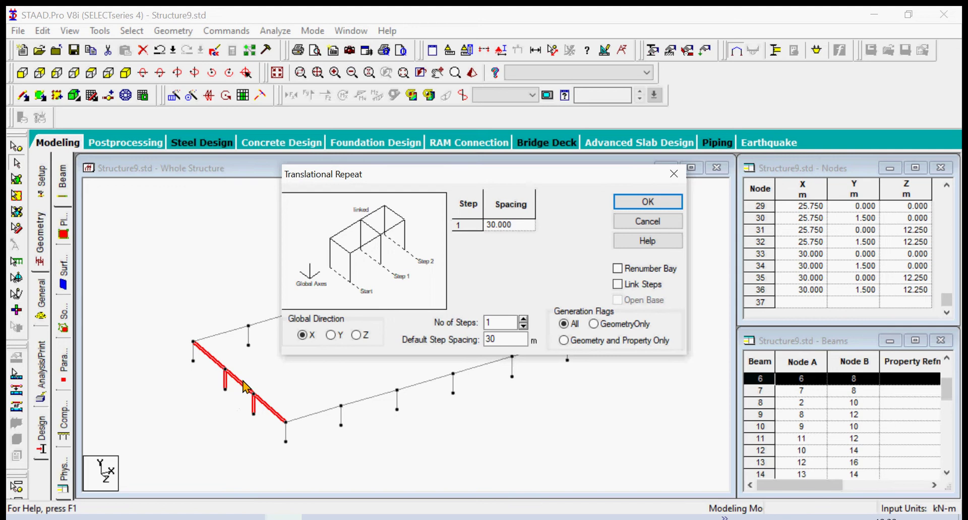
pyautogui.click(649, 203)
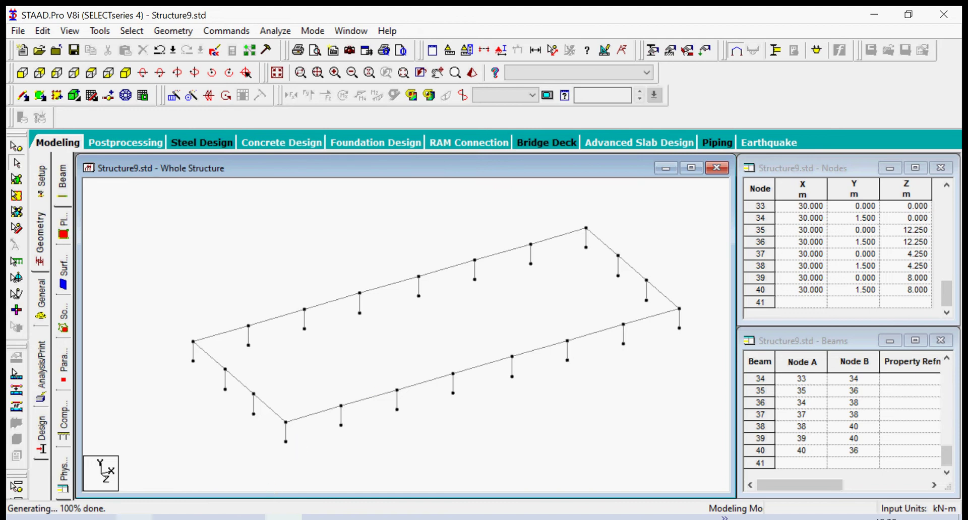
pyautogui.click(134, 518)
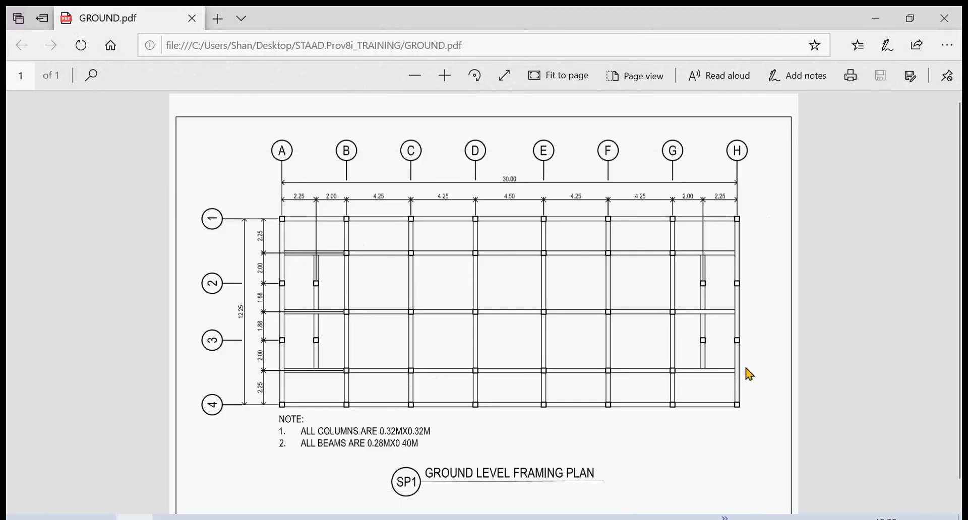
# Step: Repeat the two interior end columns along X in 2 steps of 2.25 and 25.5 m
pyautogui.click(282, 517)
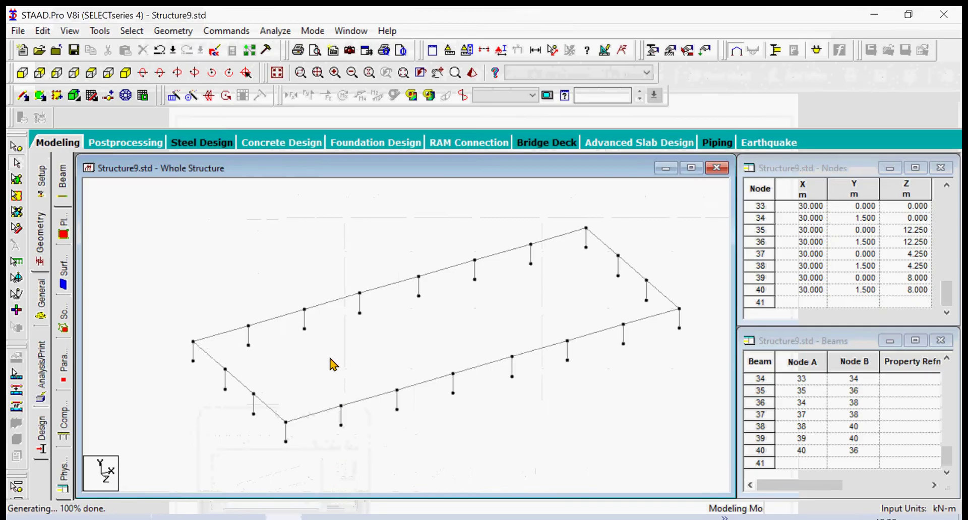
pyautogui.click(226, 384)
pyautogui.keyDown('ctrl'); pyautogui.click(253, 404); pyautogui.keyUp('ctrl')
pyautogui.keyDown('ctrl'); pyautogui.click(263, 402); pyautogui.keyUp('ctrl')
pyautogui.keyDown('ctrl'); pyautogui.click(261, 406); pyautogui.keyUp('ctrl')
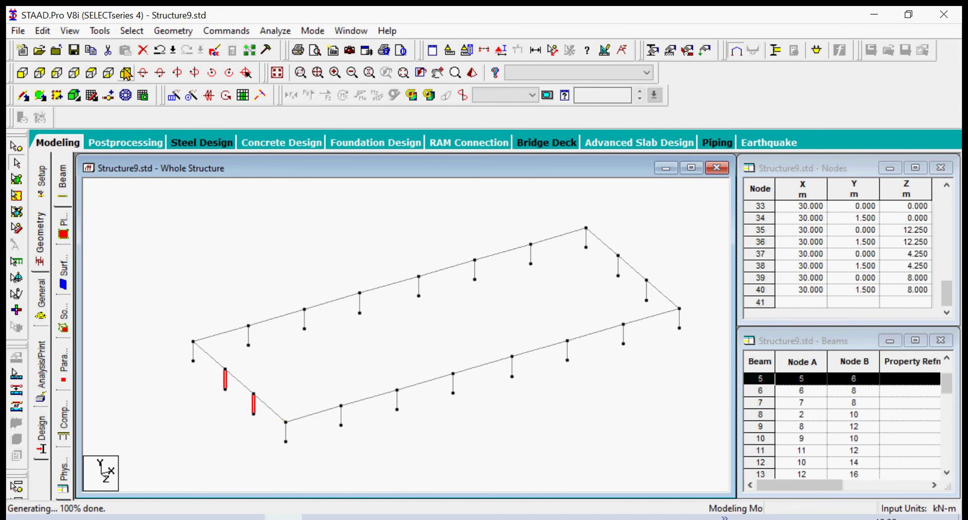
pyautogui.click(172, 97)
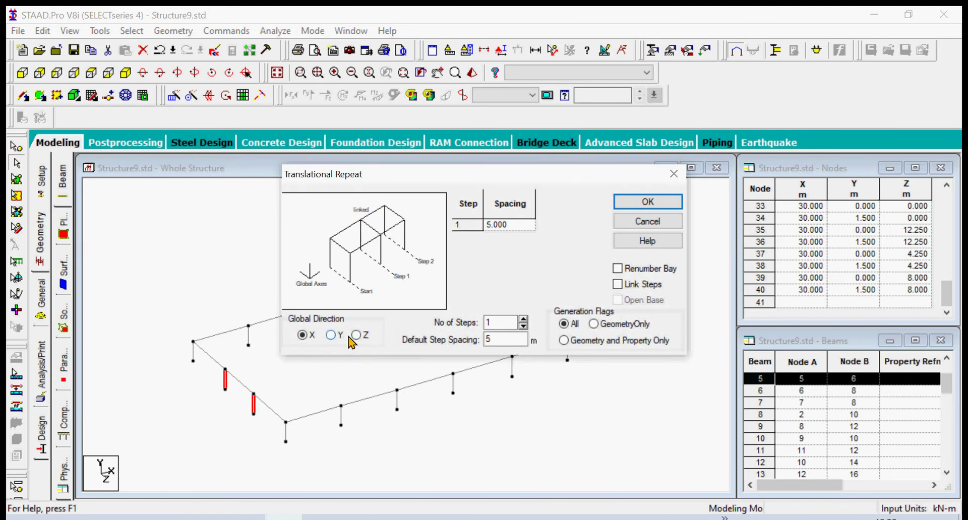
pyautogui.click(523, 320)
pyautogui.press('Tab')
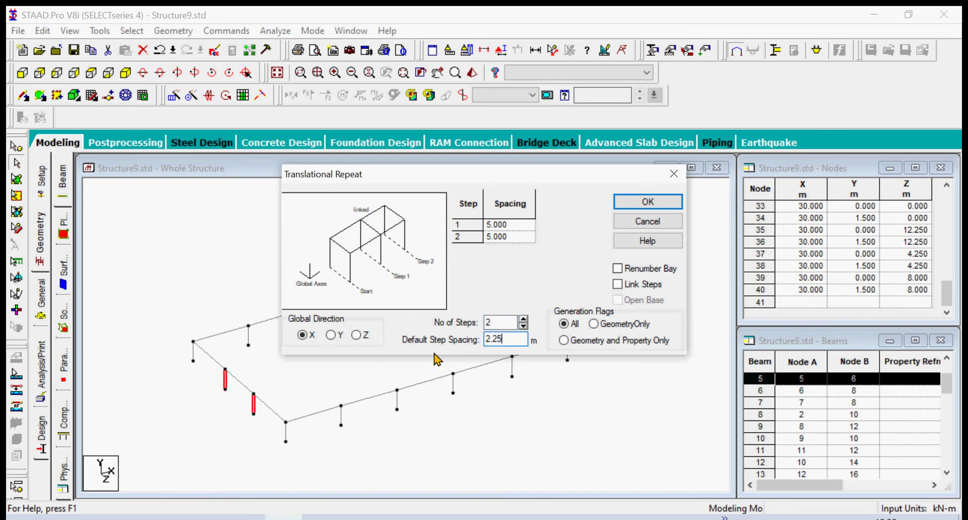
pyautogui.click(520, 241)
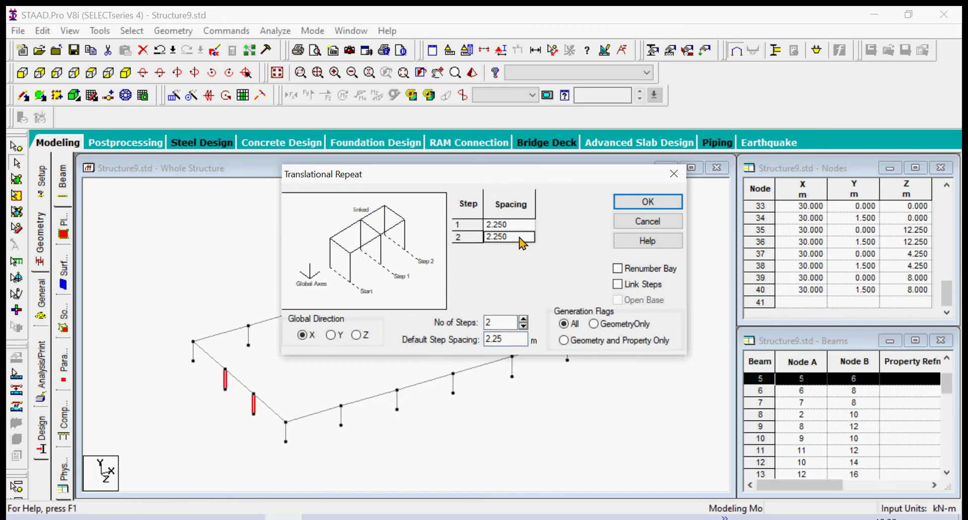
pyautogui.write('25.5')
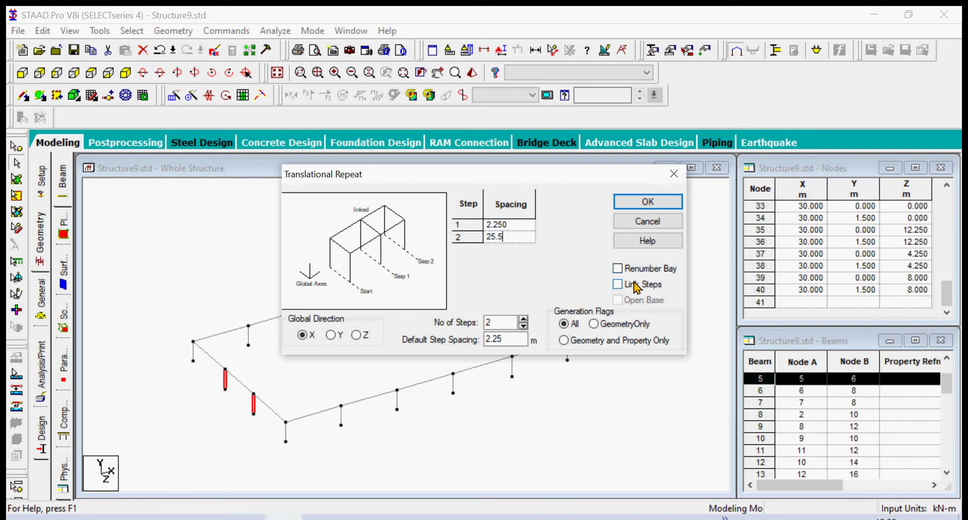
pyautogui.click(657, 202)
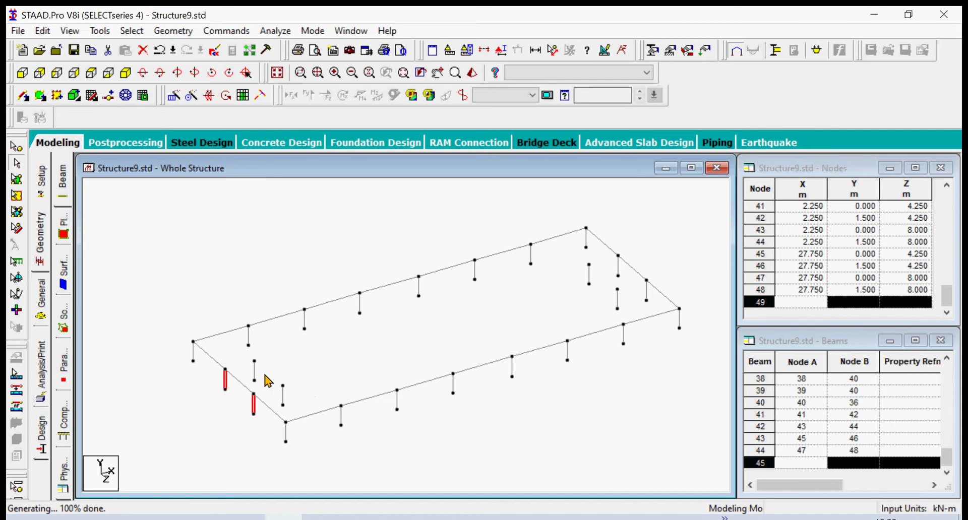
# Step: Select the six columns along the back edge
pyautogui.click(248, 335)
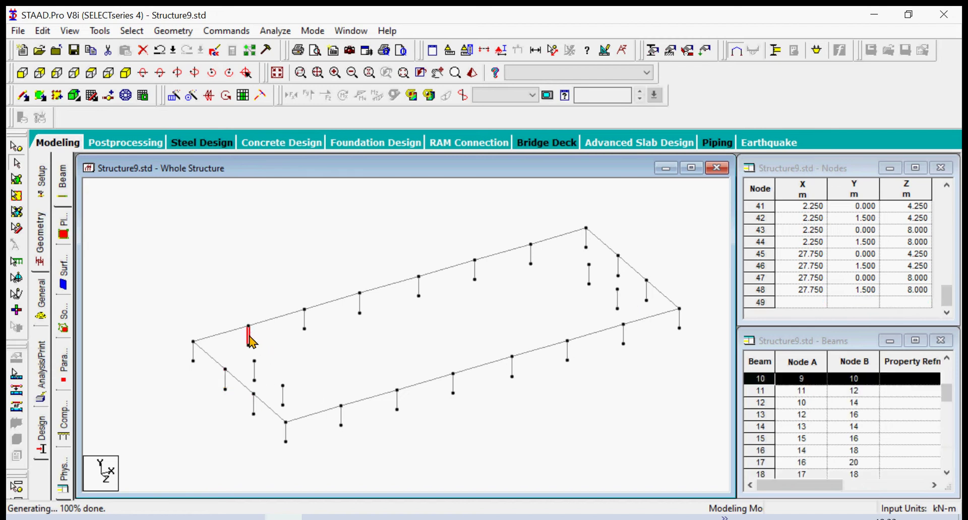
pyautogui.keyDown('ctrl'); pyautogui.click(304, 320); pyautogui.keyUp('ctrl')
pyautogui.keyDown('ctrl'); pyautogui.click(359, 304); pyautogui.keyUp('ctrl')
pyautogui.keyDown('ctrl'); pyautogui.click(419, 285); pyautogui.keyUp('ctrl')
pyautogui.keyDown('ctrl'); pyautogui.click(474, 271); pyautogui.keyUp('ctrl')
pyautogui.keyDown('ctrl'); pyautogui.click(530, 256); pyautogui.keyUp('ctrl')
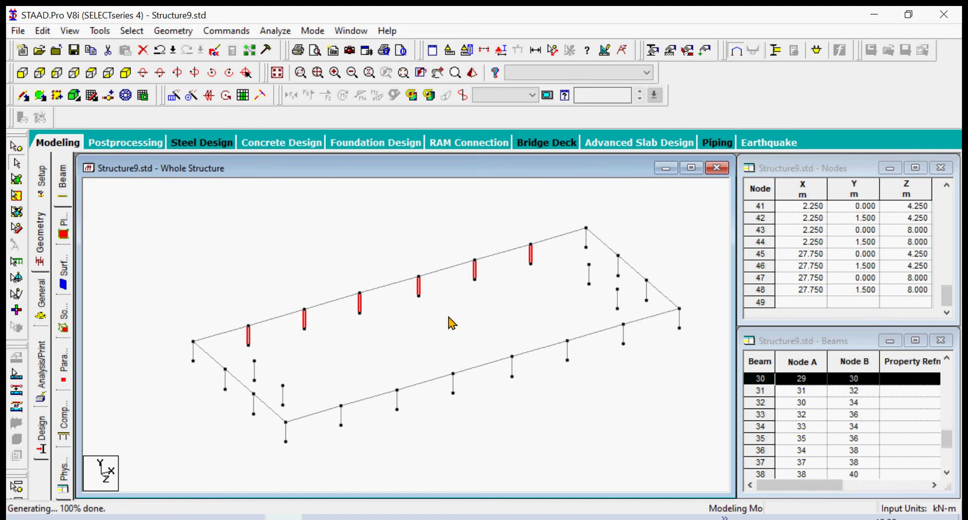
# Step: Set up a 3-step Z repeat for these columns with spacings 2.25, 1.875 and 1.875 m
pyautogui.click(174, 96)
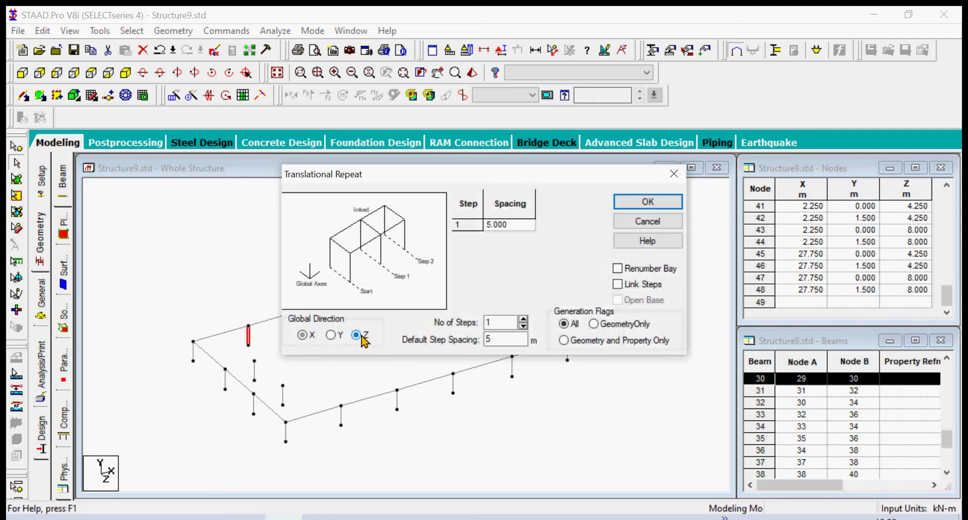
pyautogui.click(525, 320)
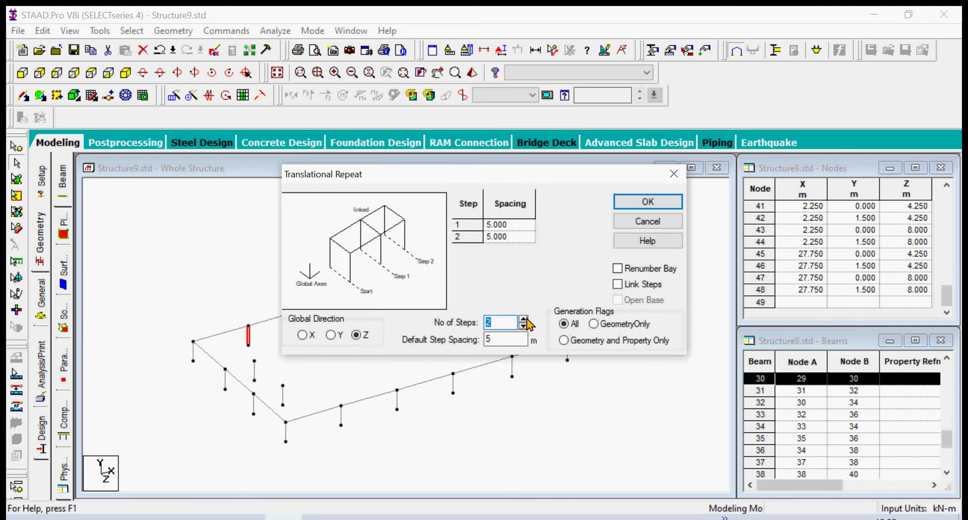
pyautogui.click(525, 319)
pyautogui.press('Tab')
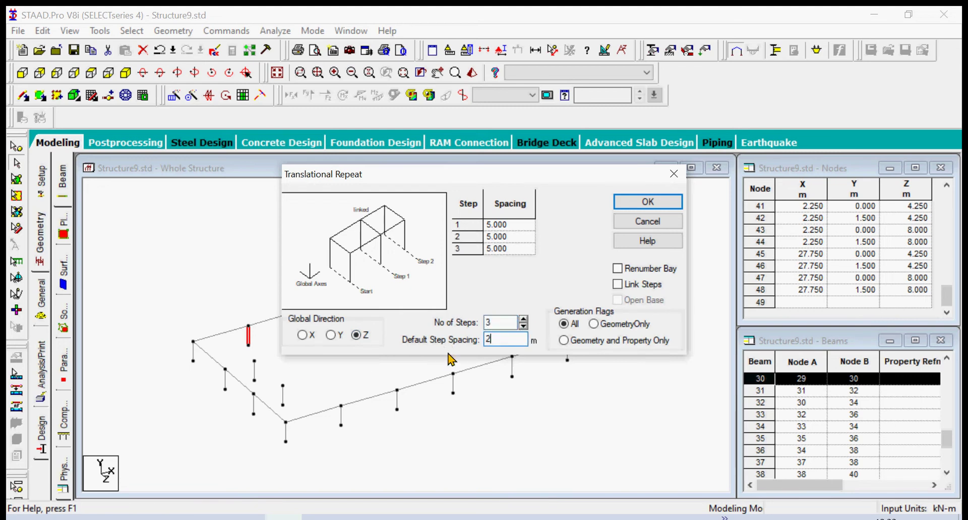
pyautogui.click(504, 237)
pyautogui.moveTo(515, 237); pyautogui.dragTo(446, 249)
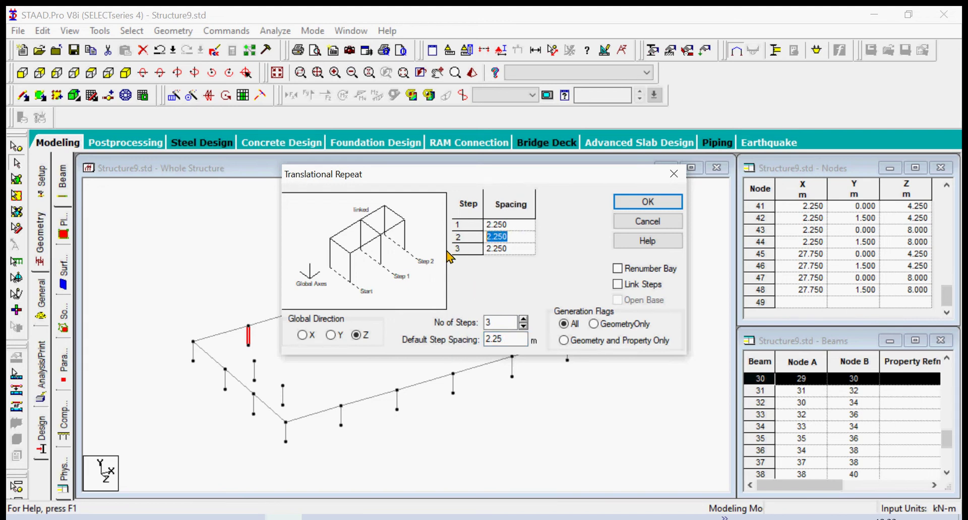
pyautogui.write('3')
pyautogui.click(522, 249)
pyautogui.write('1.875')
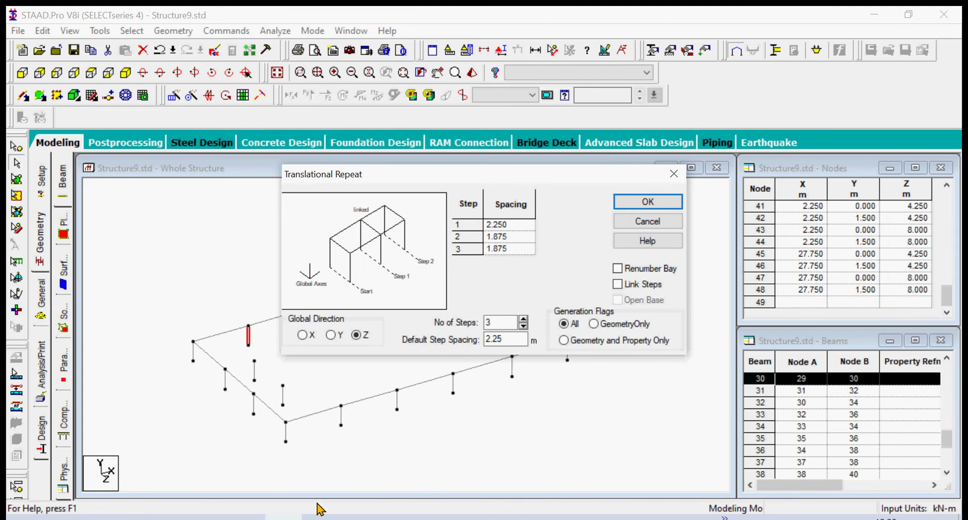
# Step: Check the framing plan PDF, then return to STAAD and decline Auto Save
pyautogui.click(135, 517)
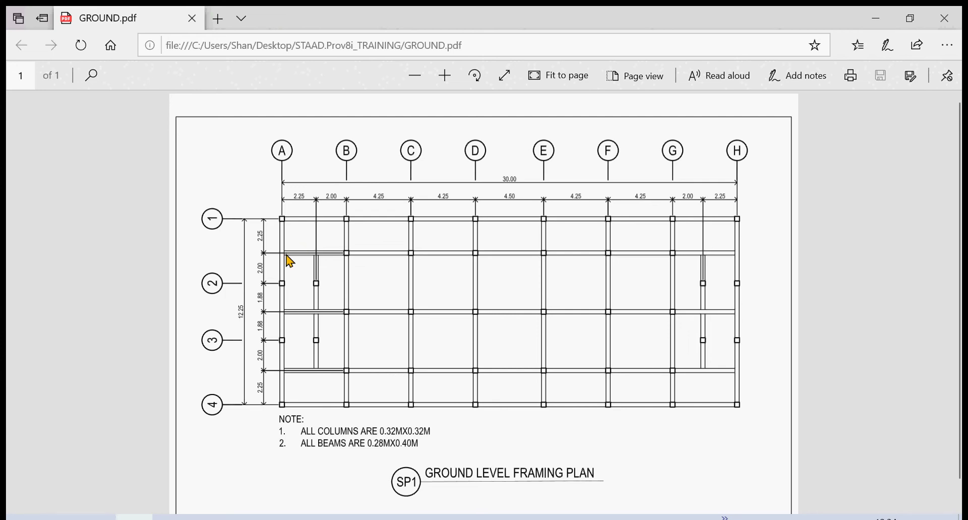
pyautogui.click(276, 518)
pyautogui.click(538, 299)
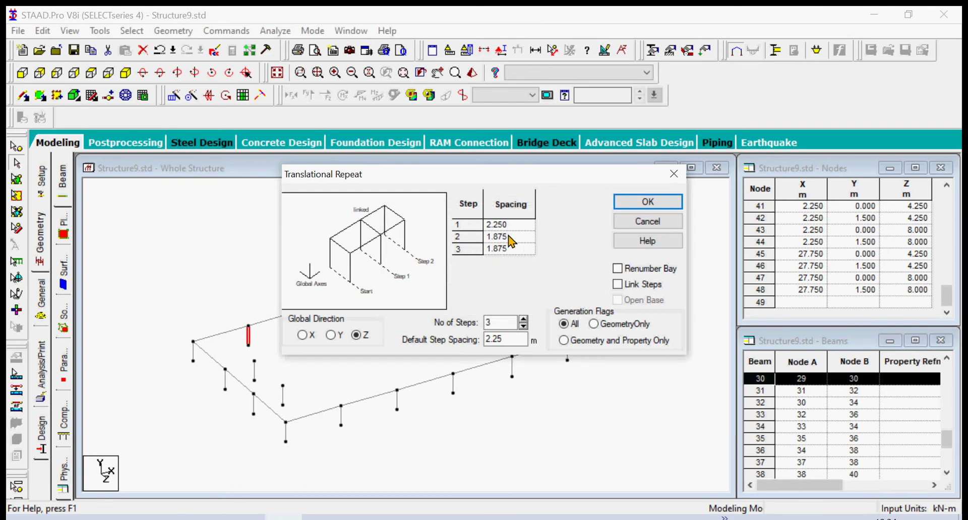
# Step: Change steps 2 and 3 to 3.875 m, link steps, and generate the Z column rows
pyautogui.click(509, 237)
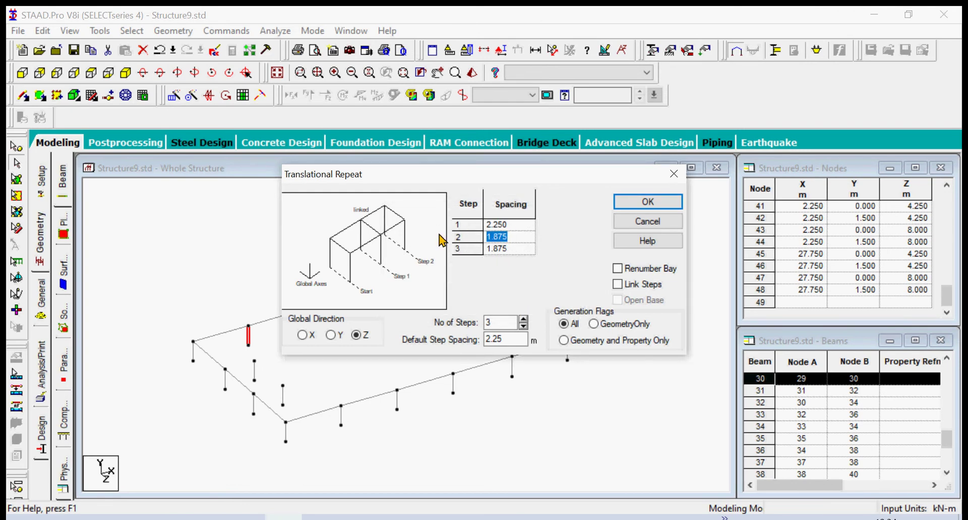
pyautogui.write('3')
pyautogui.click(520, 249)
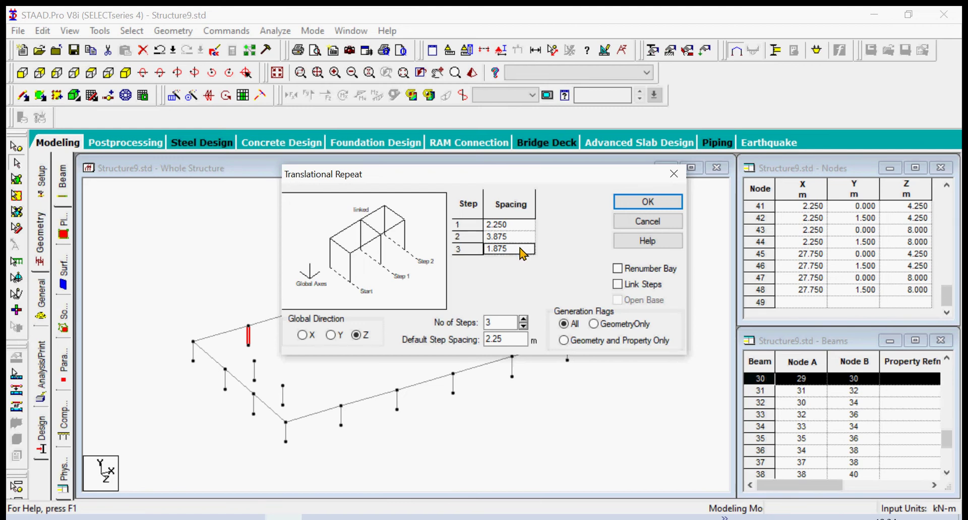
pyautogui.write('3')
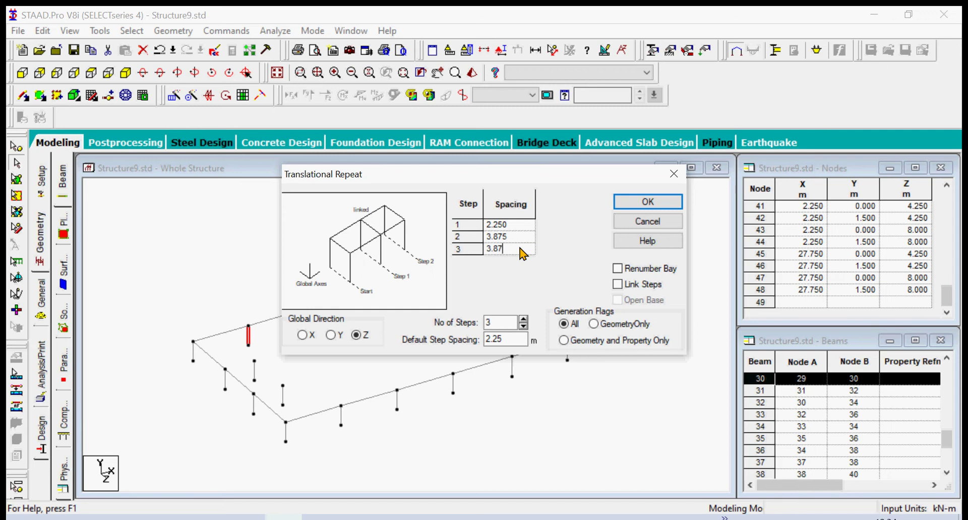
pyautogui.click(617, 284)
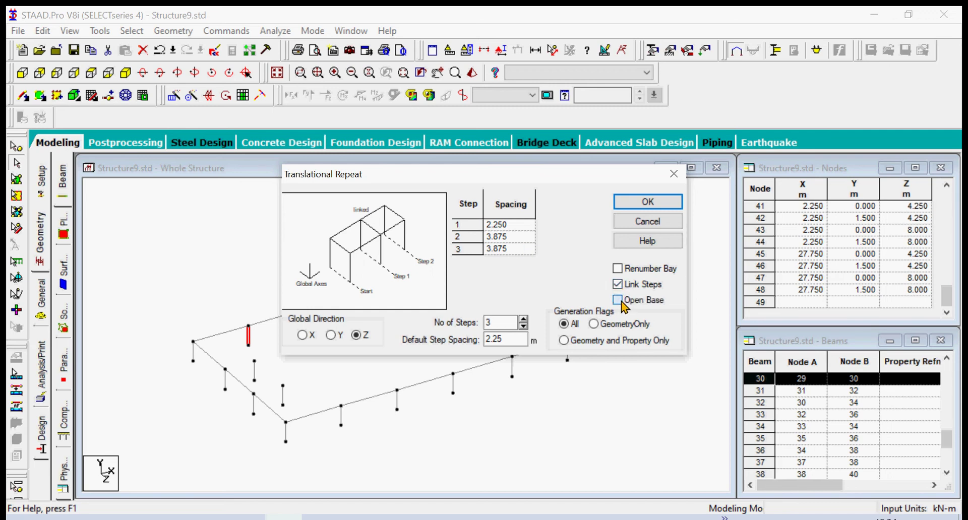
pyautogui.click(650, 203)
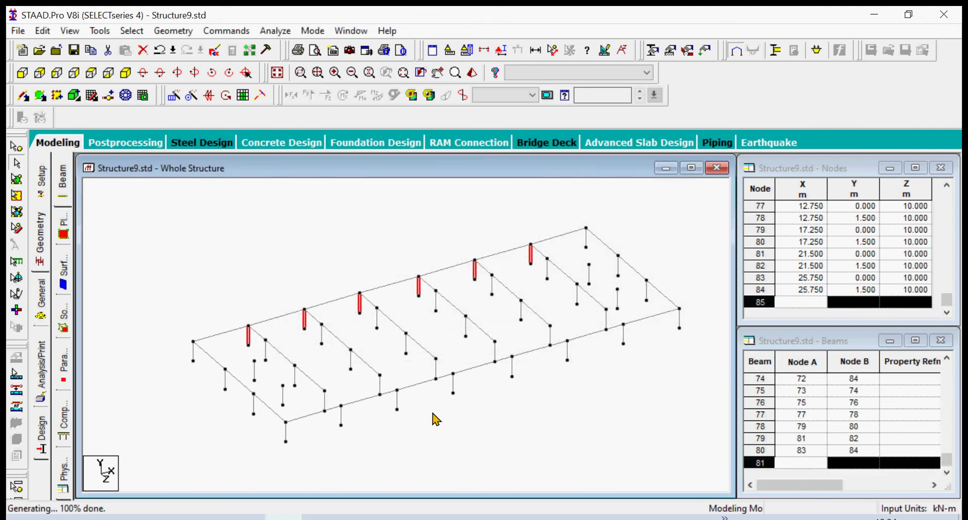
# Step: Clear the selection and draw point-to-point beams 74–12 and 76–16 between column tops
pyautogui.click(459, 409)
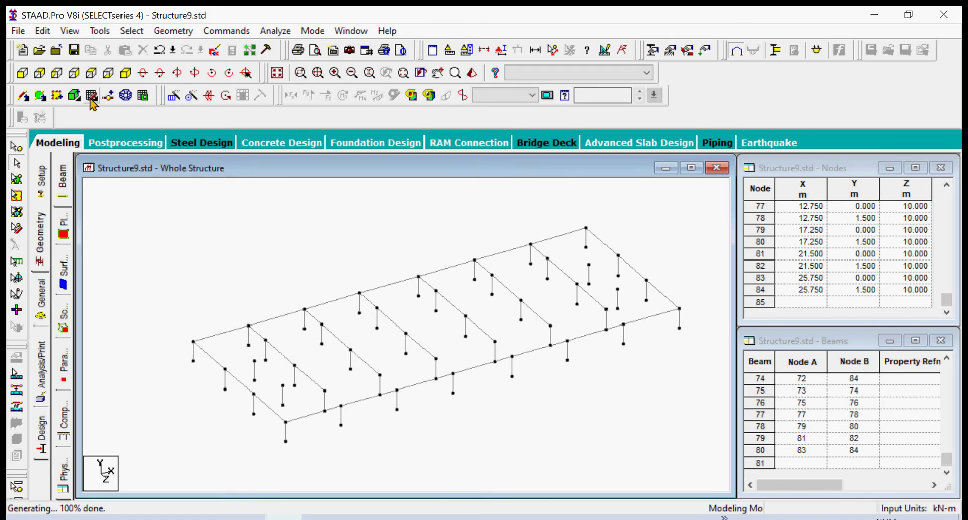
pyautogui.click(24, 96)
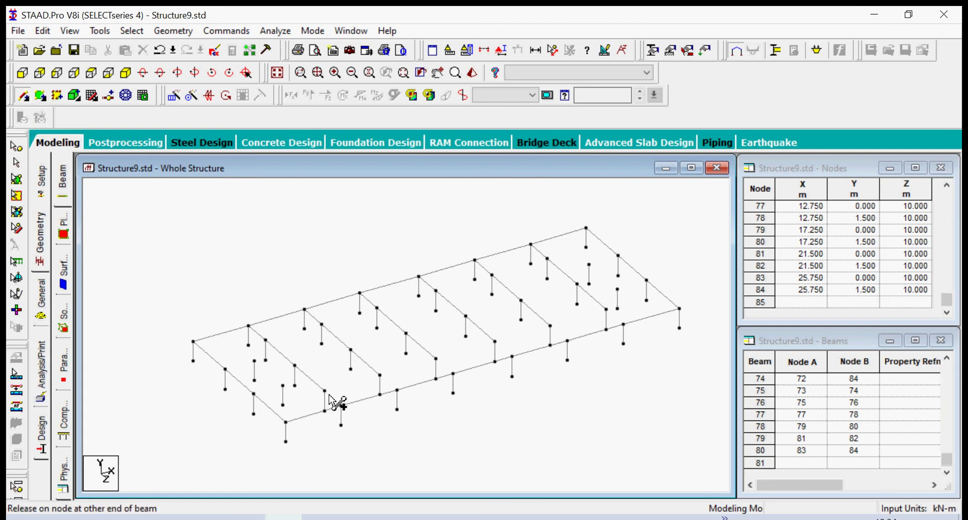
pyautogui.moveTo(339, 402); pyautogui.dragTo(341, 406)
pyautogui.moveTo(396, 391); pyautogui.dragTo(397, 393)
pyautogui.moveTo(435, 359); pyautogui.dragTo(455, 376)
# Step: Continue adding beams along the inner column line and across the front left bay
pyautogui.moveTo(495, 342); pyautogui.dragTo(514, 357)
pyautogui.moveTo(551, 328); pyautogui.dragTo(567, 340)
pyautogui.moveTo(607, 310); pyautogui.dragTo(624, 324)
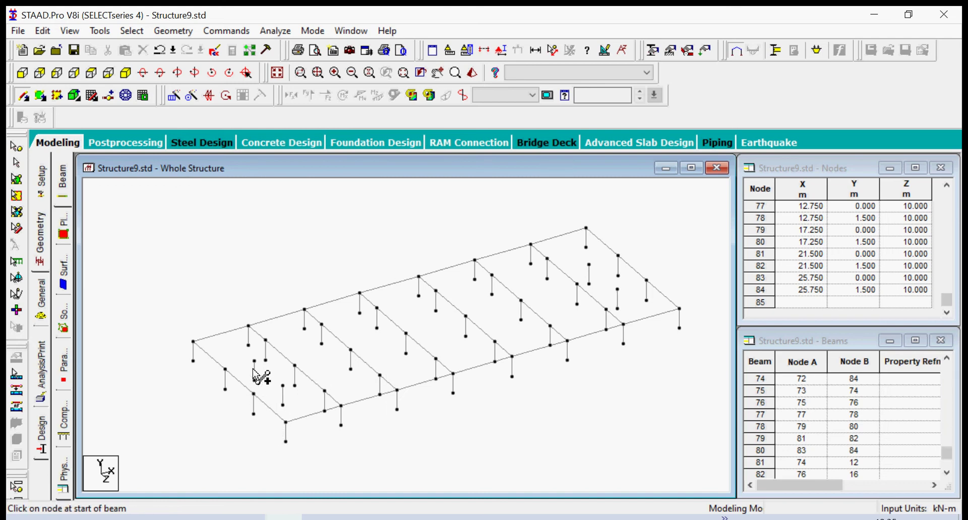
pyautogui.moveTo(267, 341)
pyautogui.mouseDown()
pyautogui.moveTo(529, 275)
pyautogui.moveTo(547, 260)
pyautogui.mouseUp()
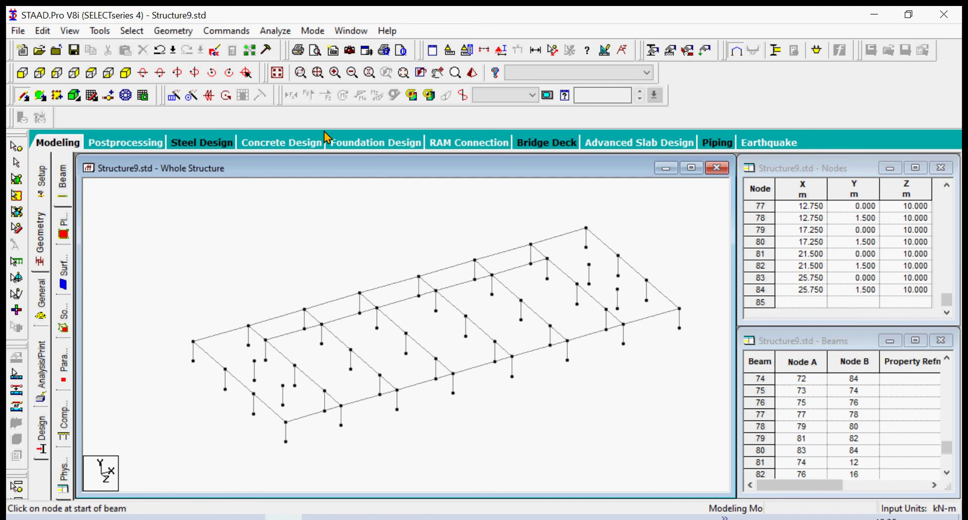
pyautogui.click(173, 31)
pyautogui.moveTo(266, 101)
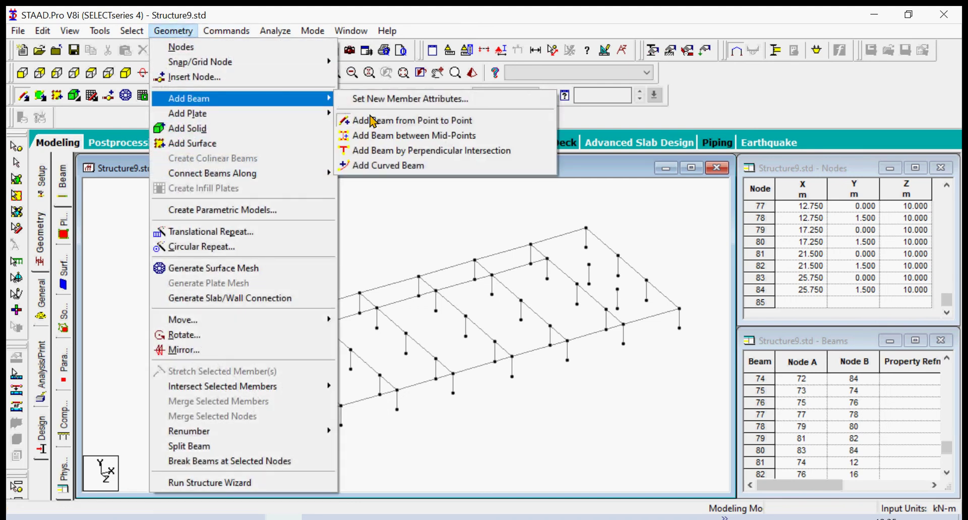
# Step: Extend the inner beam line perpendicularly to both edge beams, creating nodes 85 and 86 at Z 2.25
pyautogui.click(379, 151)
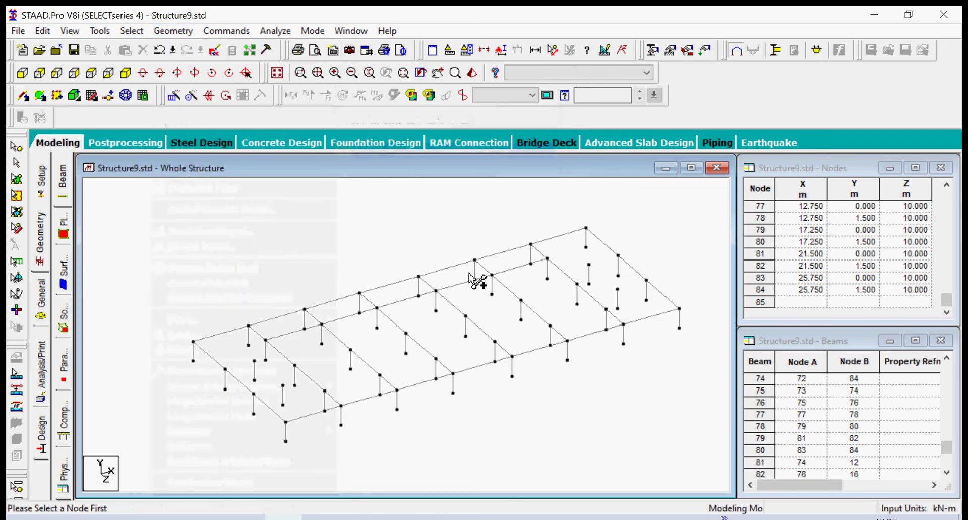
pyautogui.click(266, 341)
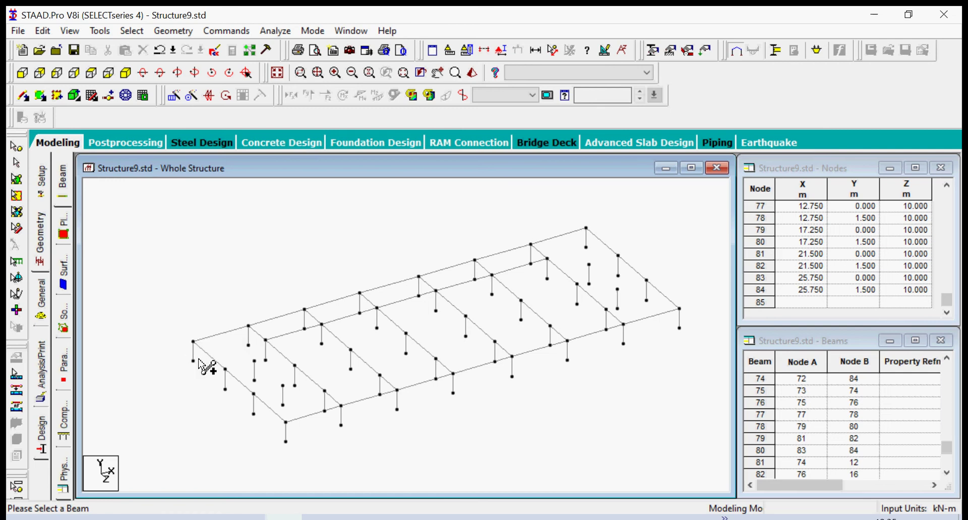
pyautogui.click(221, 354)
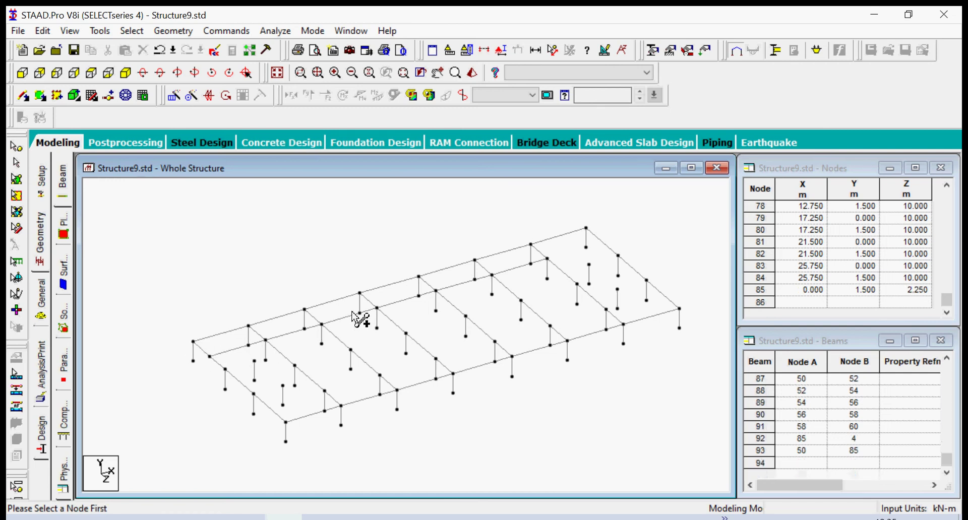
pyautogui.click(547, 259)
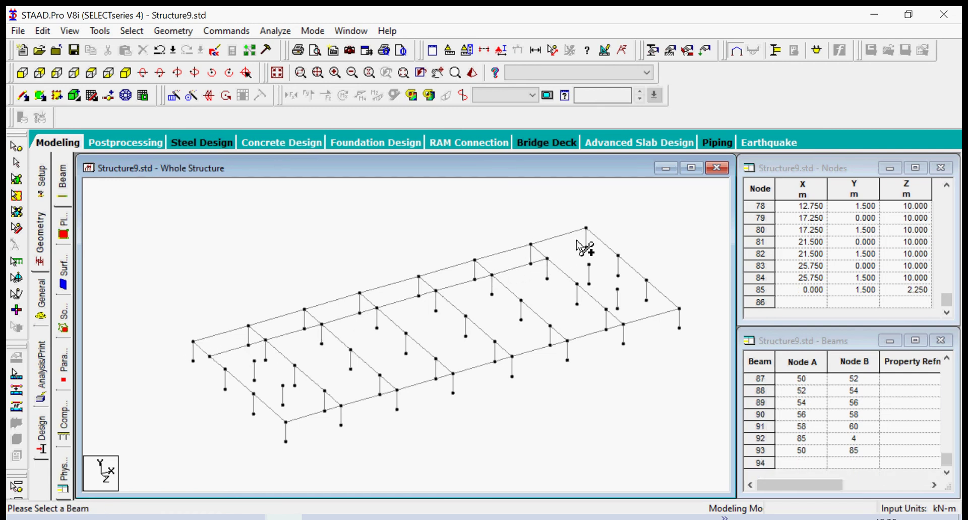
pyautogui.click(605, 244)
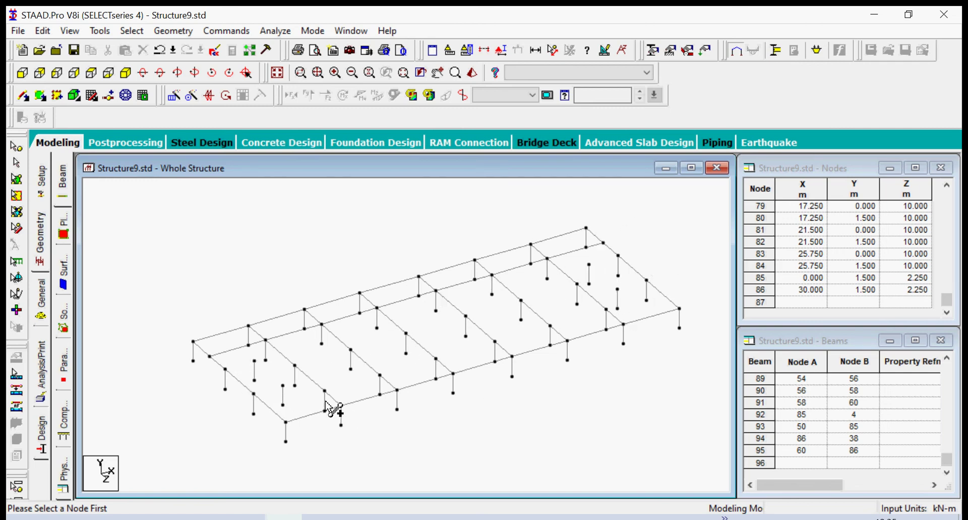
pyautogui.click(168, 517)
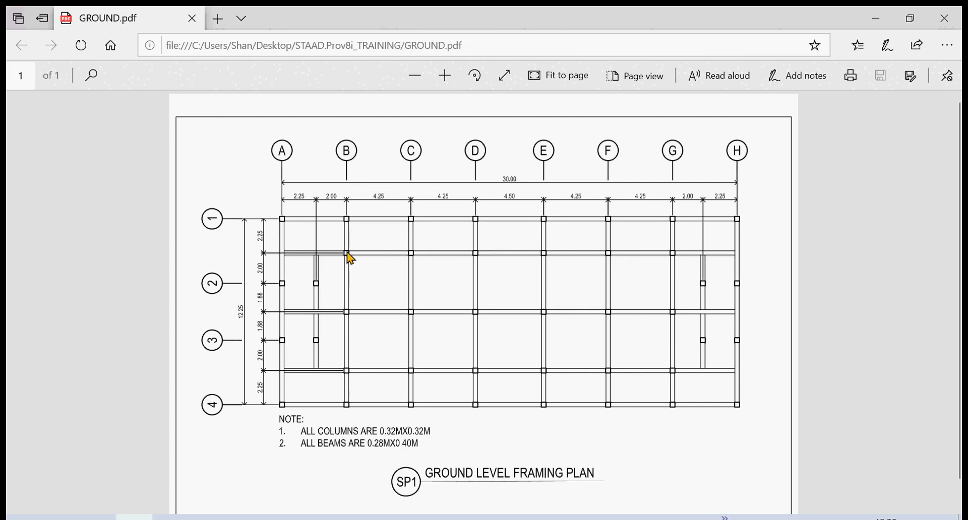
# Step: Go back from the GROUND.pdf framing plan to the Structure9 model
pyautogui.click(283, 513)
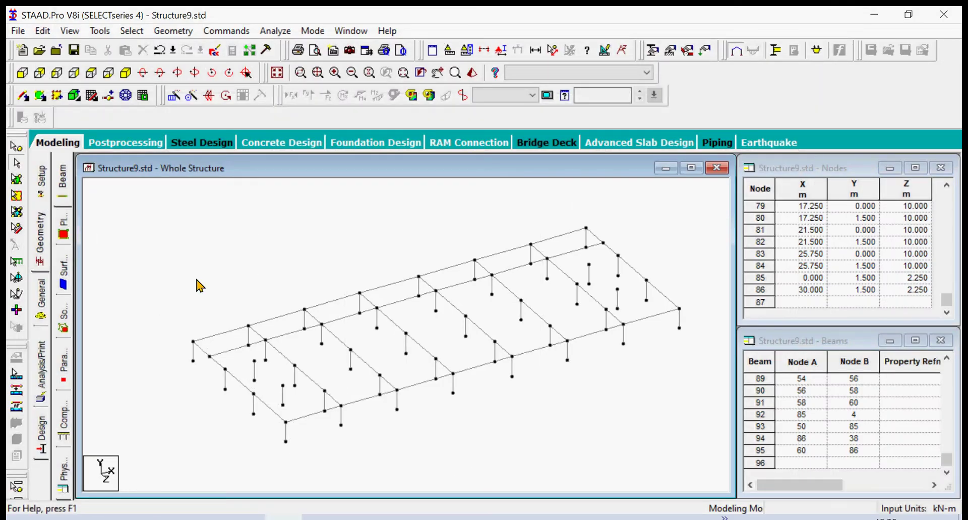
# Step: Select every beam of the inner beam line from left to right
pyautogui.click(233, 351)
pyautogui.keyDown('ctrl'); pyautogui.click(293, 332); pyautogui.keyUp('ctrl')
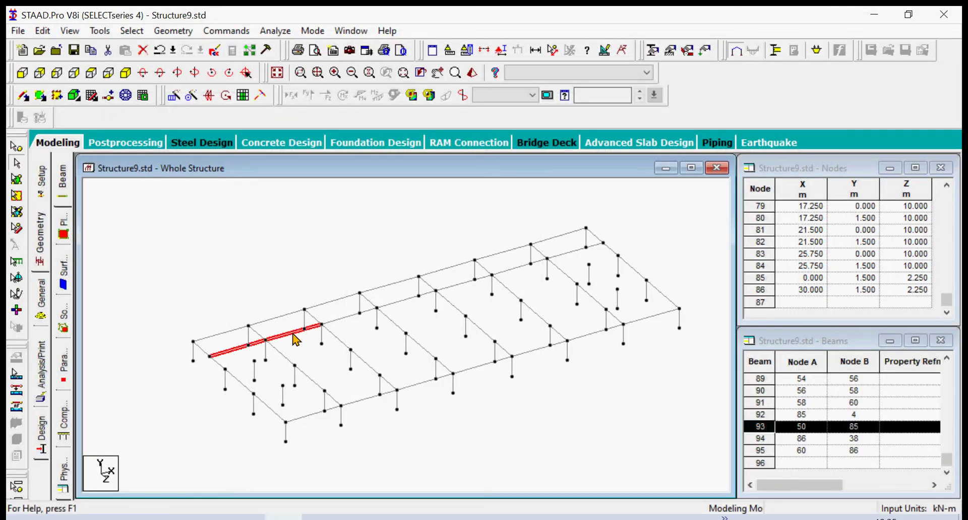
pyautogui.keyDown('ctrl'); pyautogui.click(356, 314); pyautogui.keyUp('ctrl')
pyautogui.keyDown('ctrl'); pyautogui.click(411, 298); pyautogui.keyUp('ctrl')
pyautogui.keyDown('ctrl'); pyautogui.click(452, 286); pyautogui.keyUp('ctrl')
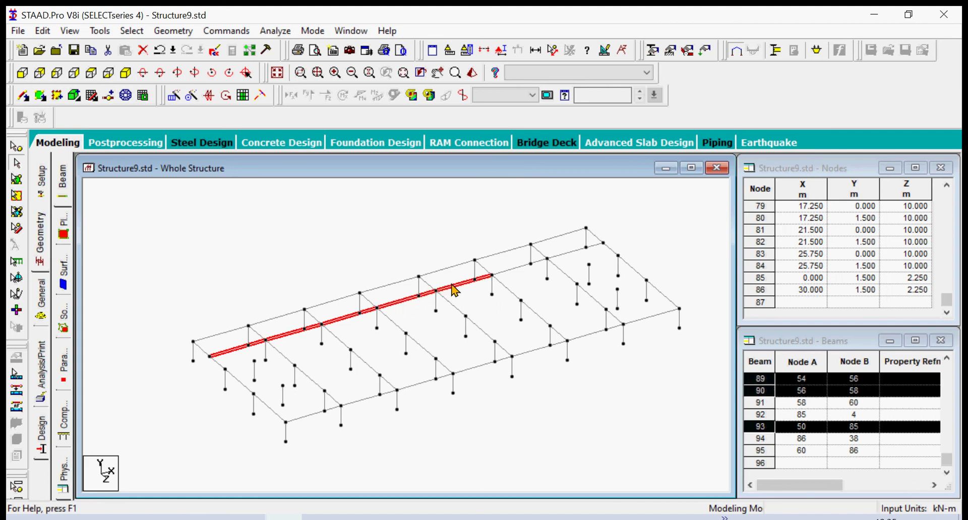
pyautogui.keyDown('ctrl'); pyautogui.click(537, 262); pyautogui.keyUp('ctrl')
pyautogui.keyDown('ctrl'); pyautogui.click(561, 255); pyautogui.keyUp('ctrl')
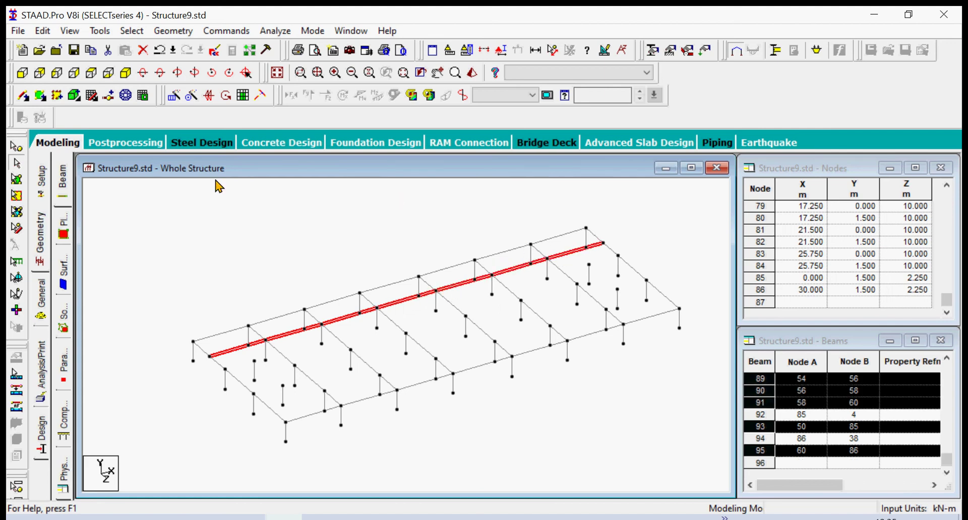
# Step: Translationally repeat the line along Z in 2 steps of 3.875 m, then deselect
pyautogui.click(173, 95)
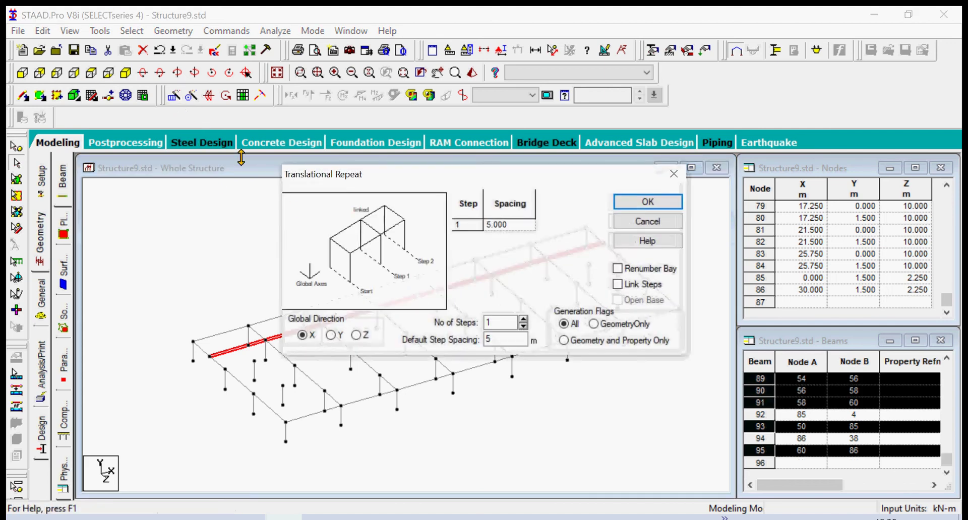
pyautogui.click(356, 335)
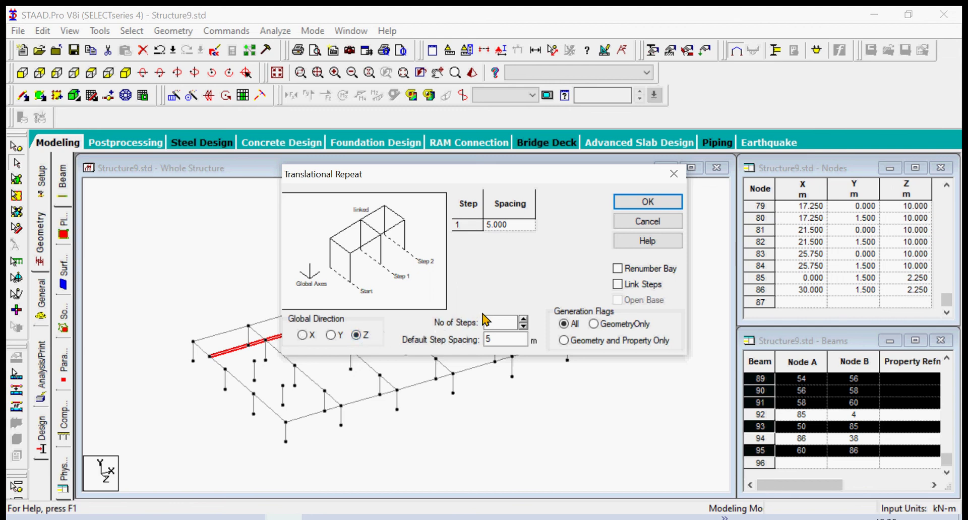
pyautogui.click(523, 319)
pyautogui.doubleClick(480, 340)
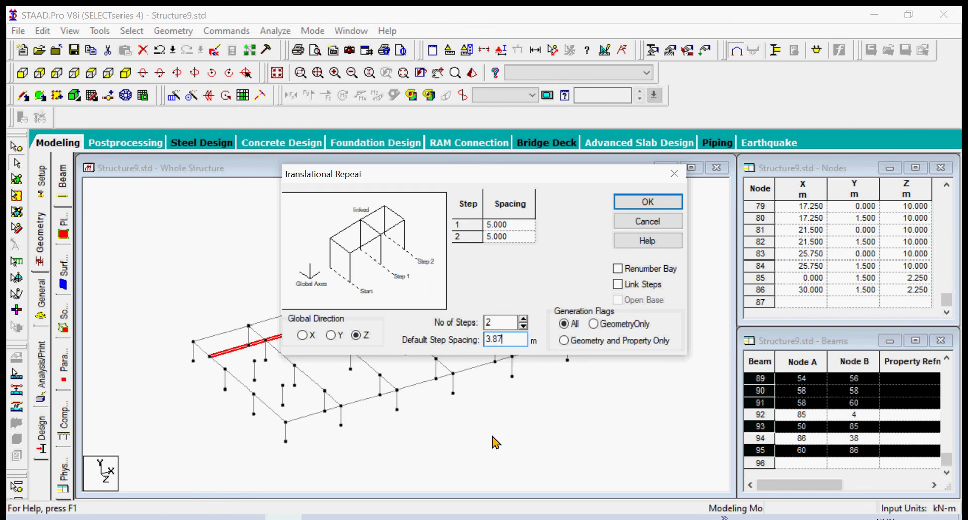
pyautogui.click(529, 241)
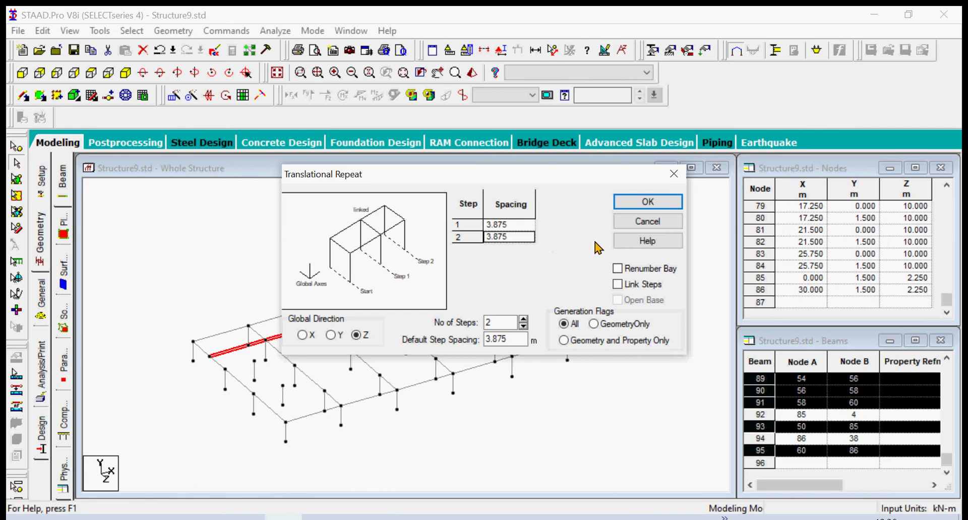
pyautogui.click(656, 206)
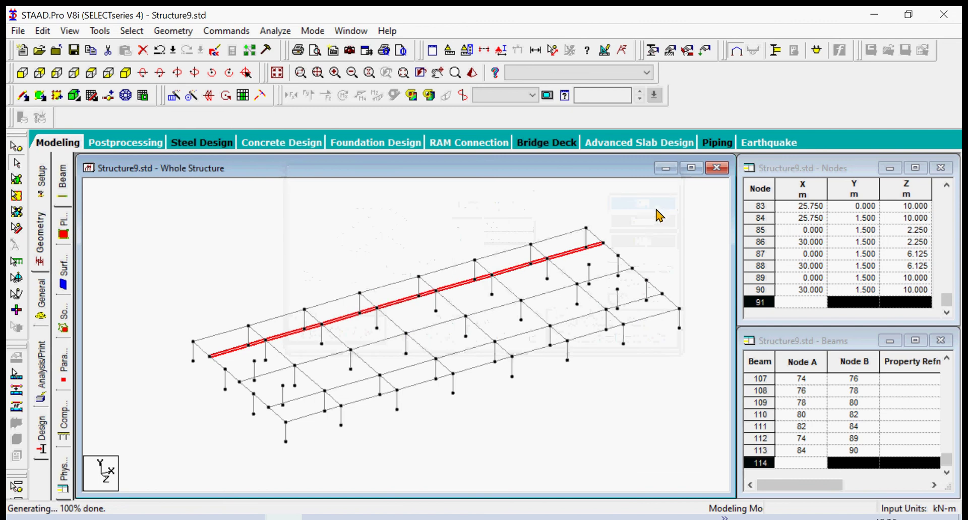
pyautogui.click(401, 446)
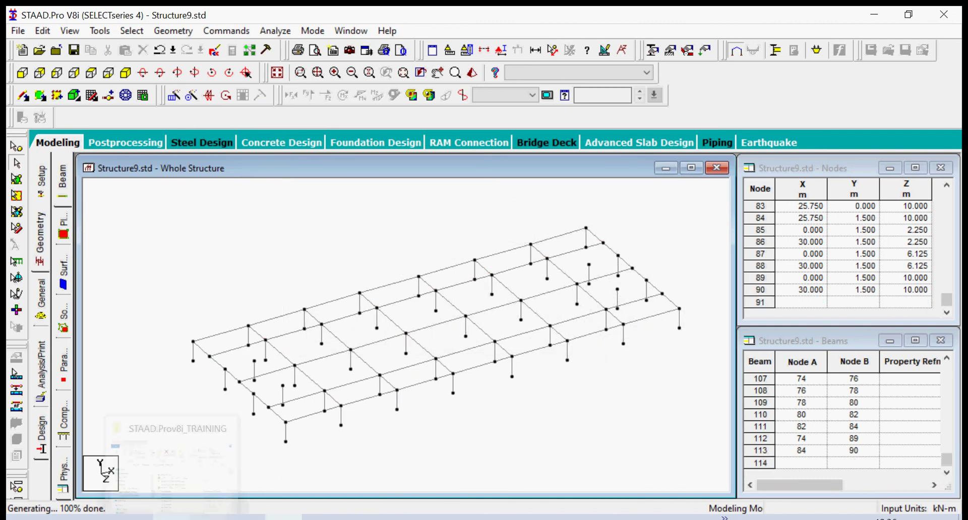
pyautogui.click(134, 518)
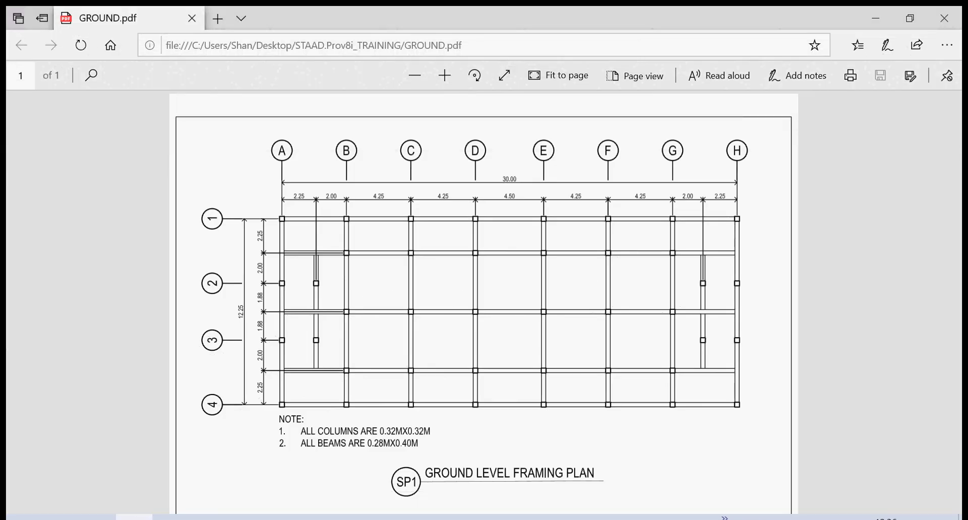
pyautogui.hotkey('alt', 'Tab')
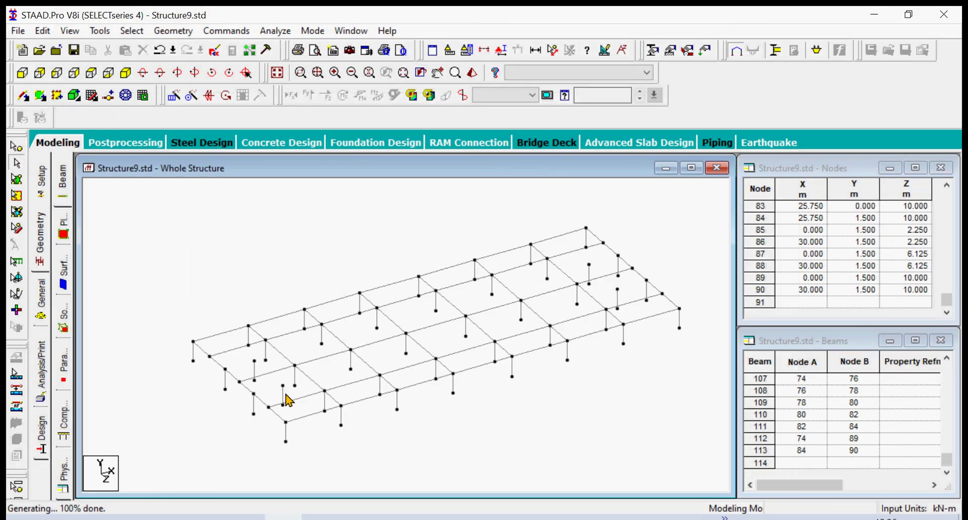
# Step: Try drawing a point-to-point beam from an inner column-top node near grid A
pyautogui.click(23, 95)
pyautogui.moveTo(253, 360); pyautogui.dragTo(254, 361)
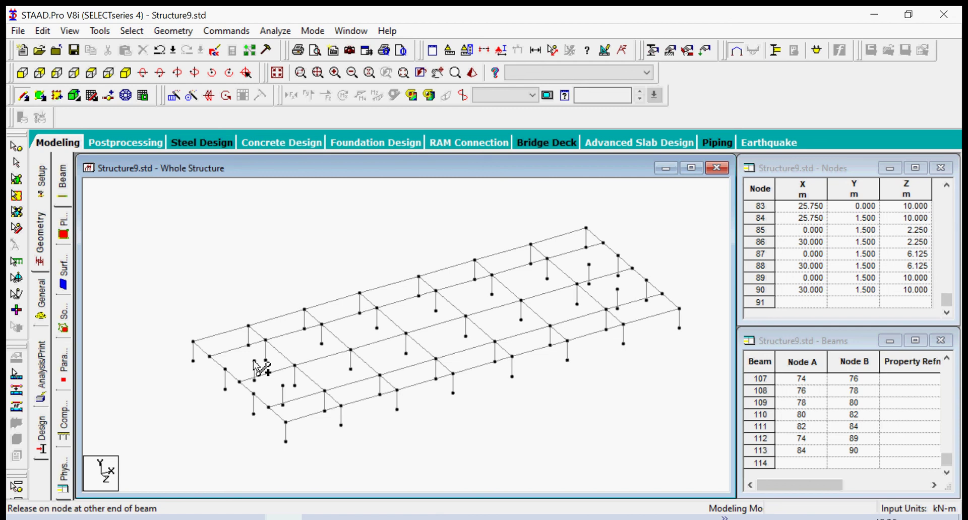
pyautogui.moveTo(254, 361); pyautogui.dragTo(234, 38)
pyautogui.click(173, 30)
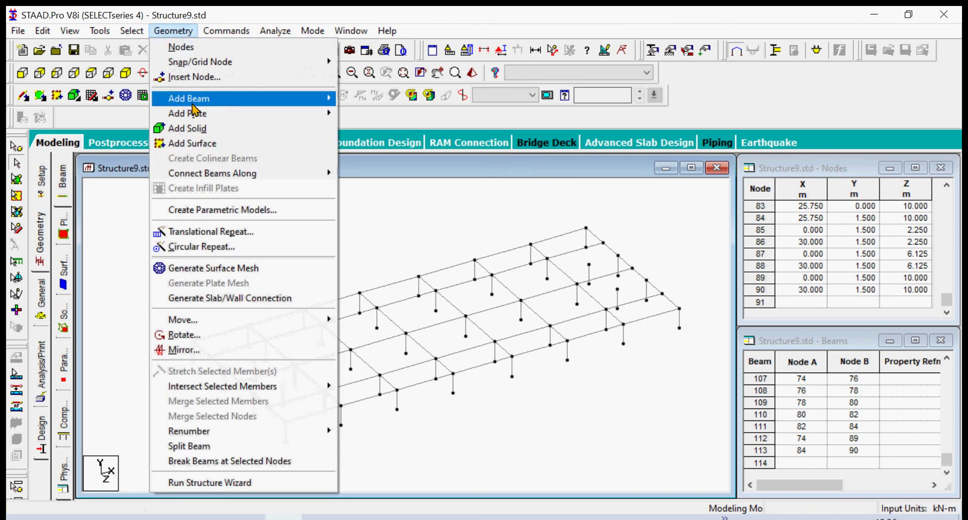
# Step: Add perpendicular beams from the inner column nodes to the long beams, creating nodes 91–93
pyautogui.moveTo(230, 101)
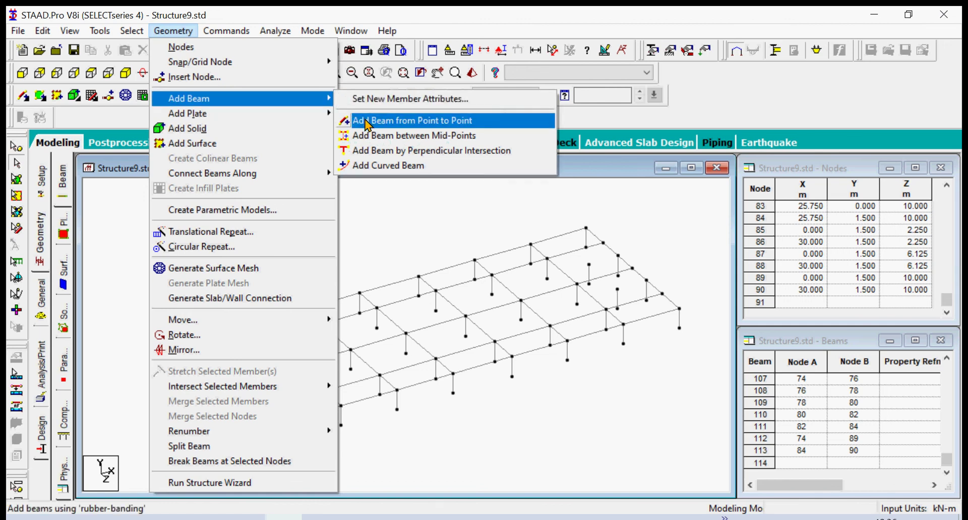
pyautogui.click(371, 151)
pyautogui.click(254, 360)
pyautogui.click(241, 347)
pyautogui.click(255, 361)
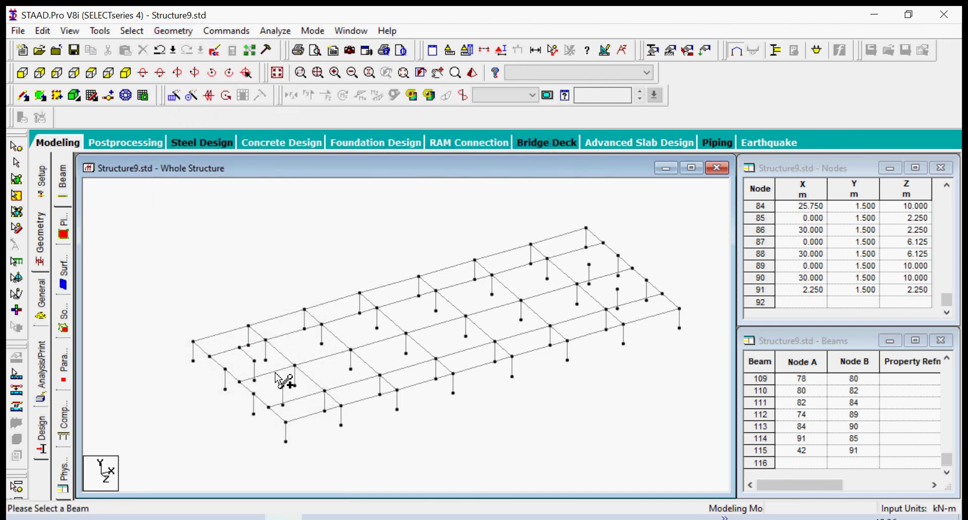
pyautogui.click(276, 374)
pyautogui.click(272, 376)
pyautogui.click(282, 385)
pyautogui.click(283, 387)
pyautogui.click(303, 399)
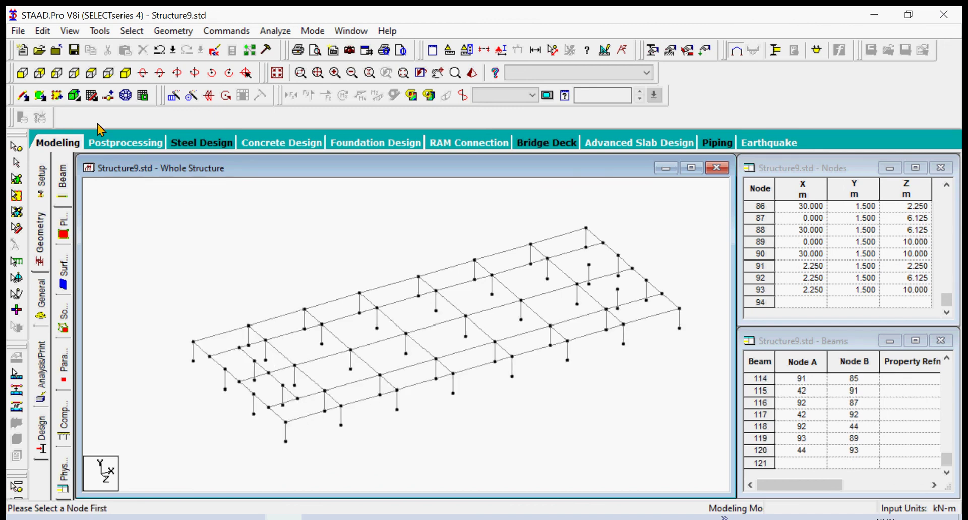
# Step: Select beams 115, 117, 118 and 120 and measure the 25.50 m node spacing
pyautogui.click(23, 95)
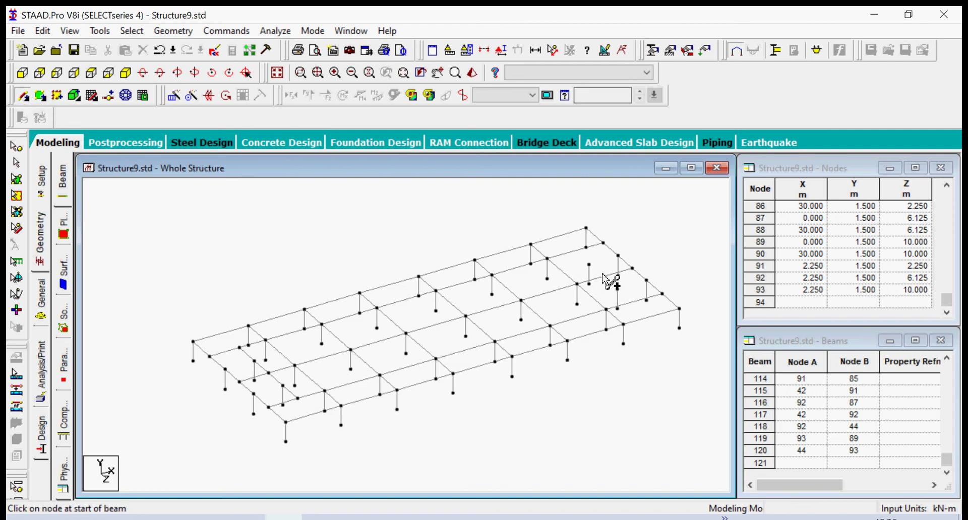
pyautogui.click(16, 164)
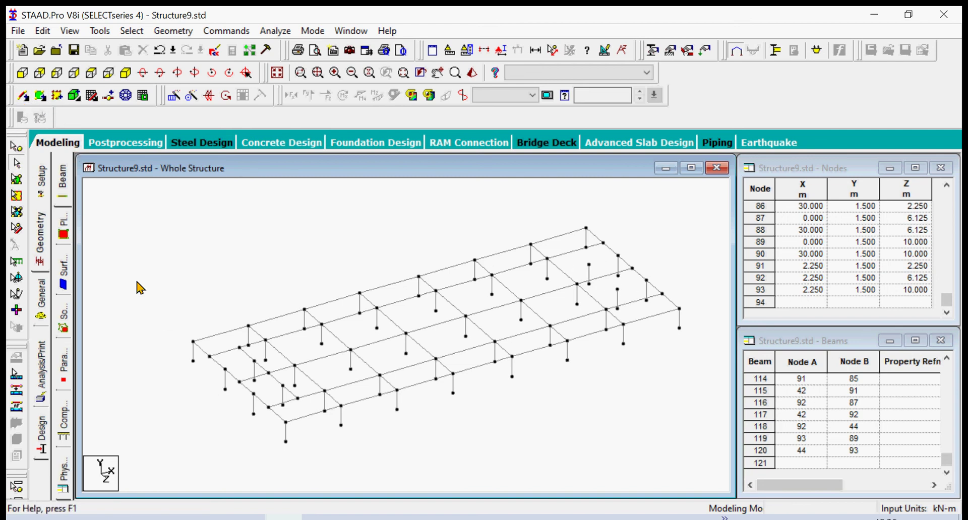
pyautogui.click(247, 357)
pyautogui.keyDown('ctrl'); pyautogui.click(261, 370); pyautogui.keyUp('ctrl')
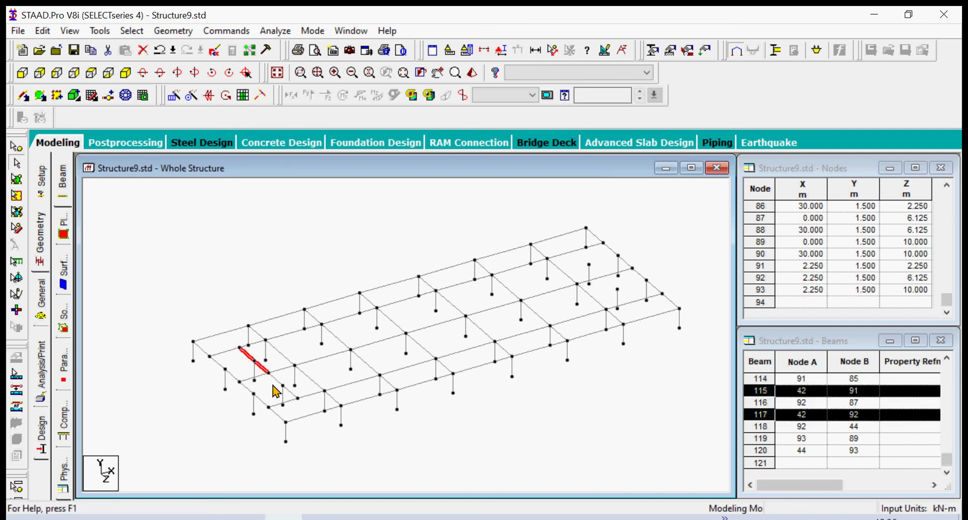
pyautogui.keyDown('ctrl'); pyautogui.click(275, 382); pyautogui.keyUp('ctrl')
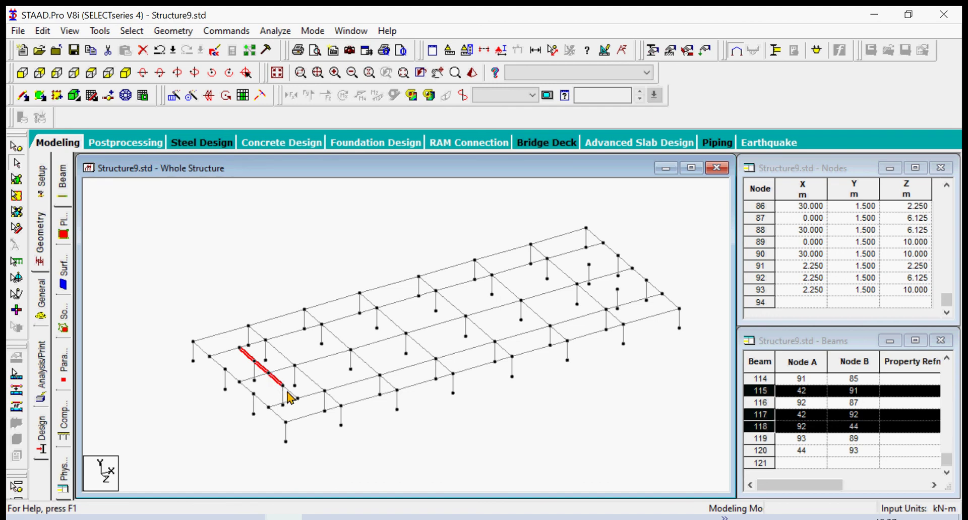
pyautogui.keyDown('ctrl'); pyautogui.click(288, 392); pyautogui.keyUp('ctrl')
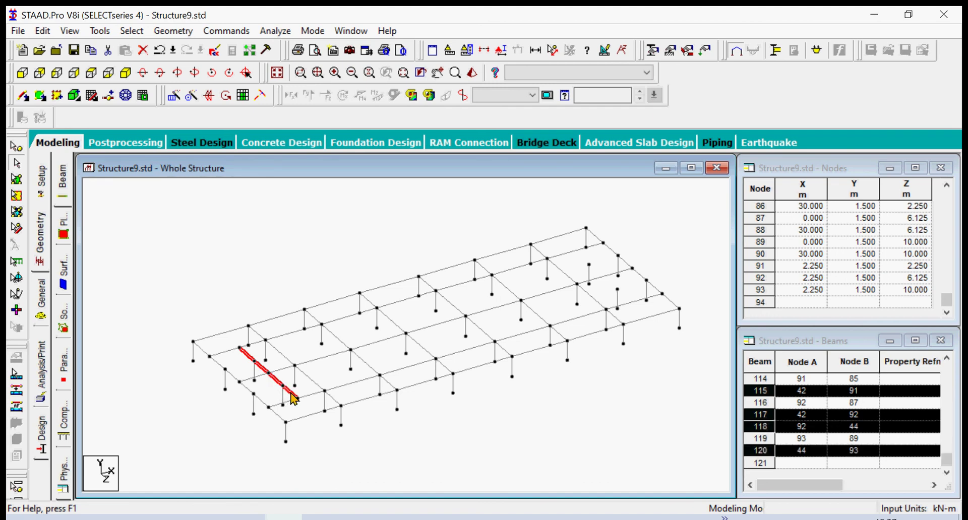
pyautogui.click(555, 52)
pyautogui.click(255, 361)
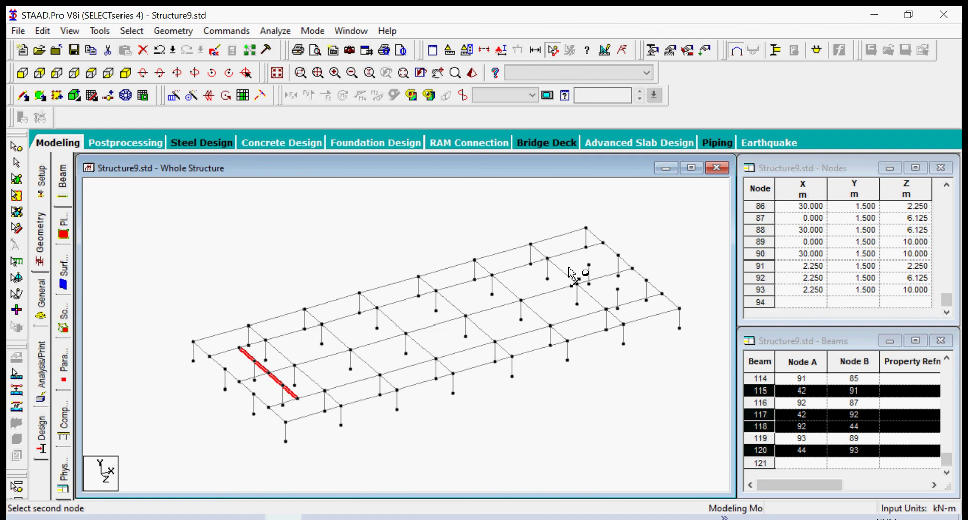
pyautogui.click(588, 266)
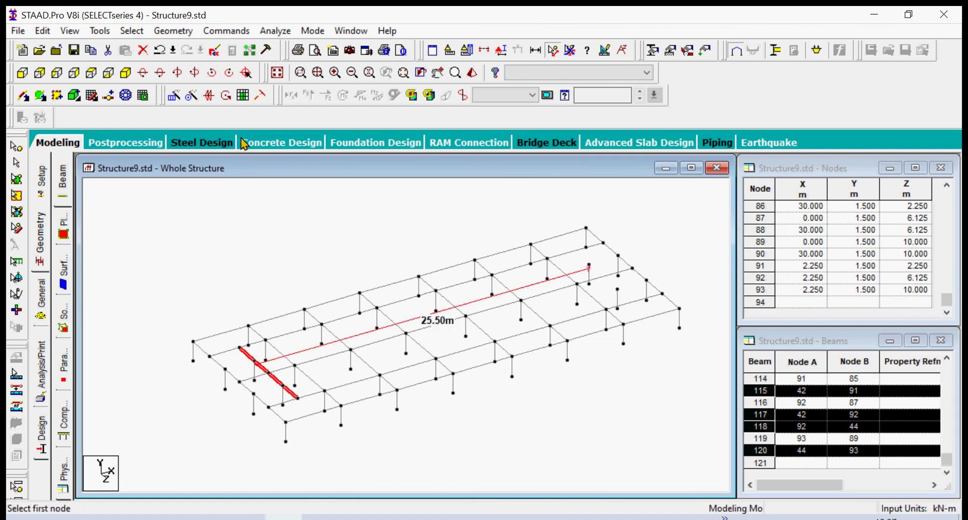
# Step: Repeat the selected beams once along X at 25.5 m, then clear measurement and selection
pyautogui.click(174, 95)
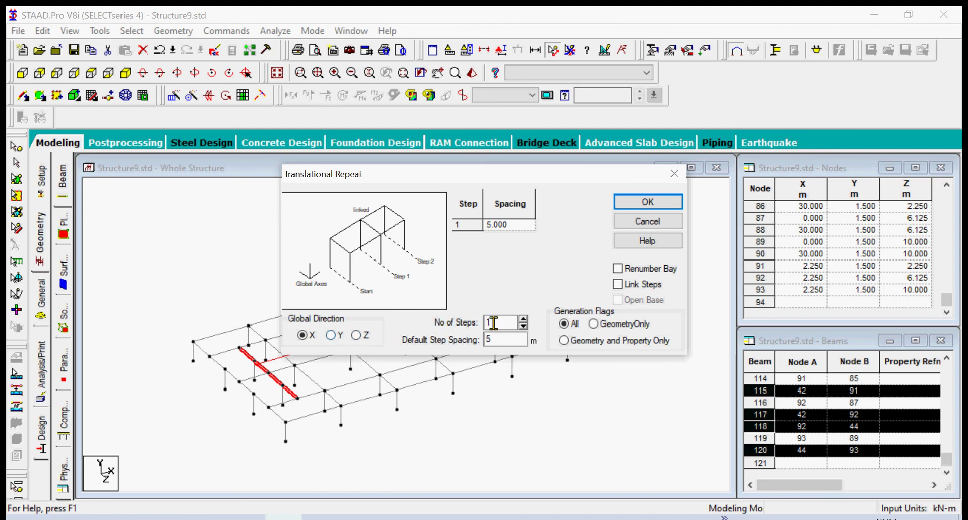
pyautogui.doubleClick(492, 341)
pyautogui.click(524, 228)
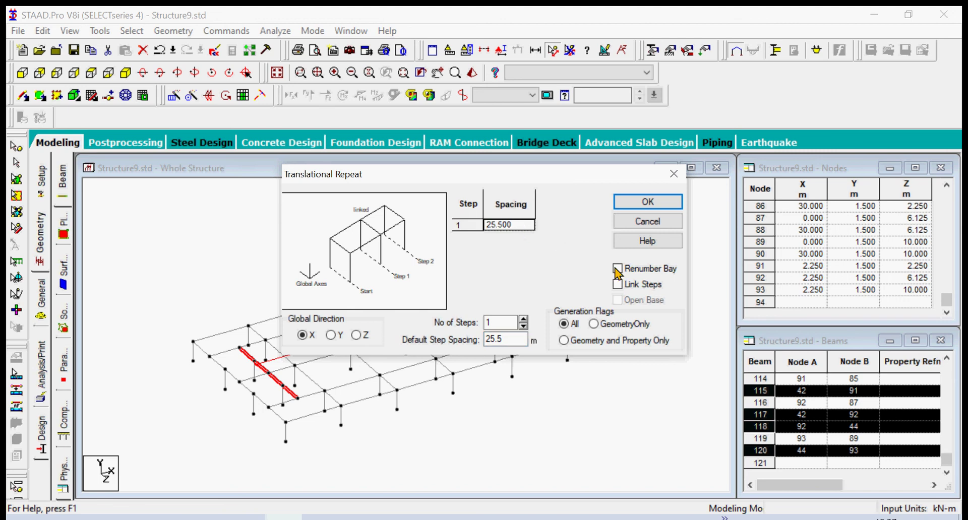
pyautogui.click(655, 202)
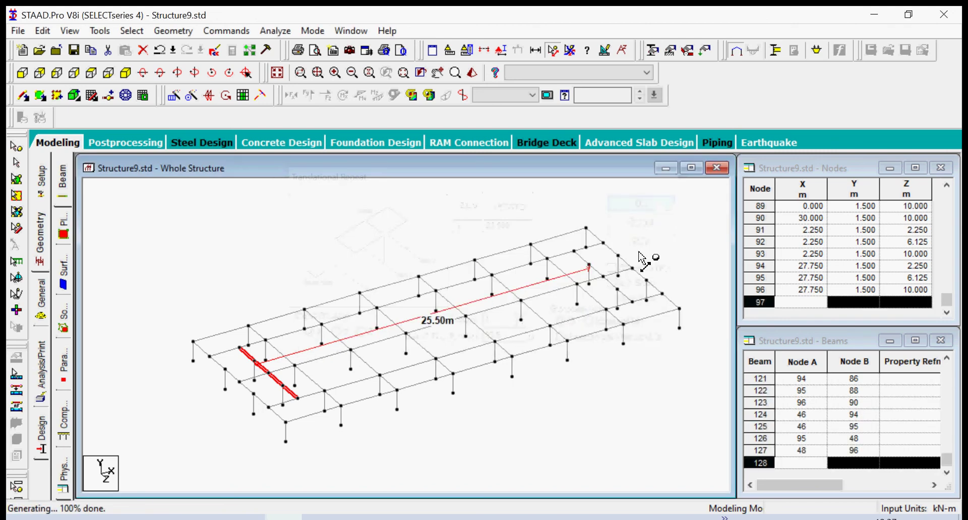
pyautogui.click(570, 50)
pyautogui.click(430, 215)
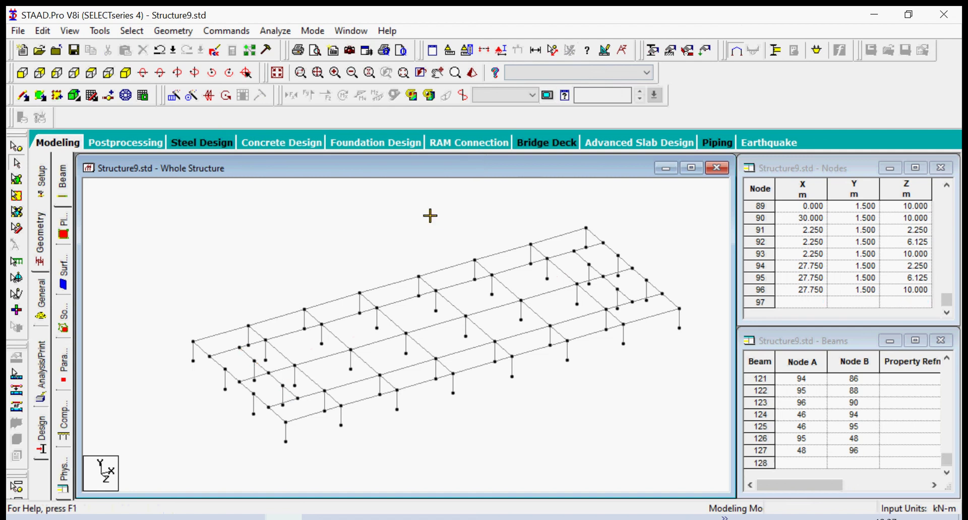
# Step: View the frame in plan from +Y and bring up GROUND.pdf to compare
pyautogui.click(91, 73)
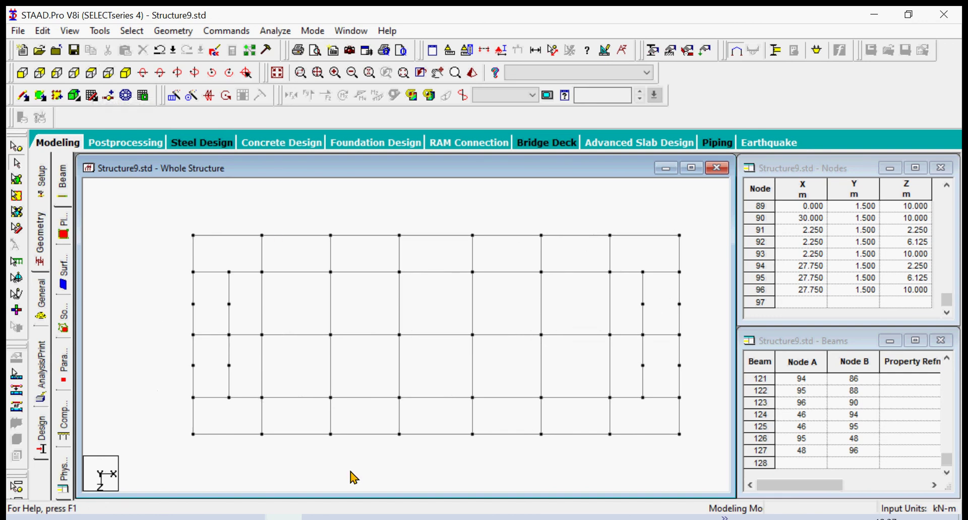
pyautogui.click(172, 517)
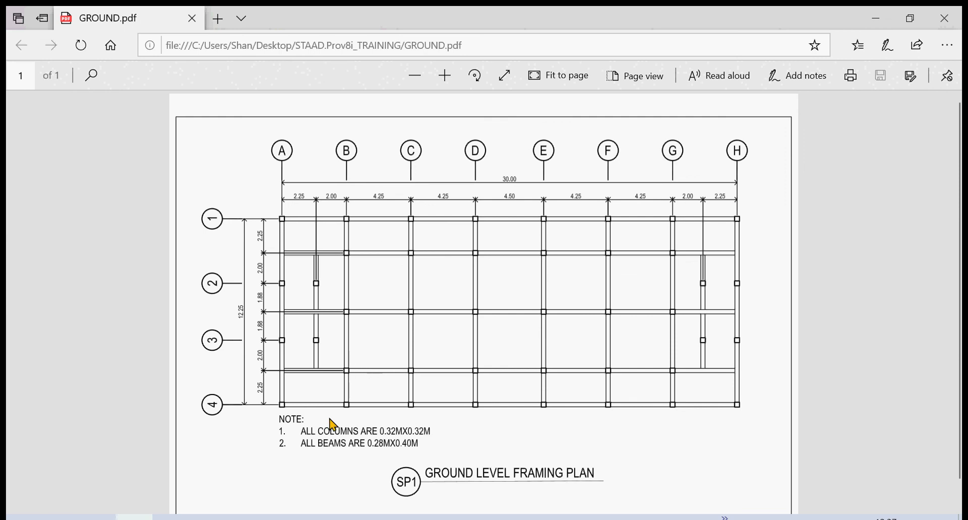
# Step: Return from the framing plan PDF to the STAAD.Pro Structure9 model
pyautogui.moveTo(134, 517)
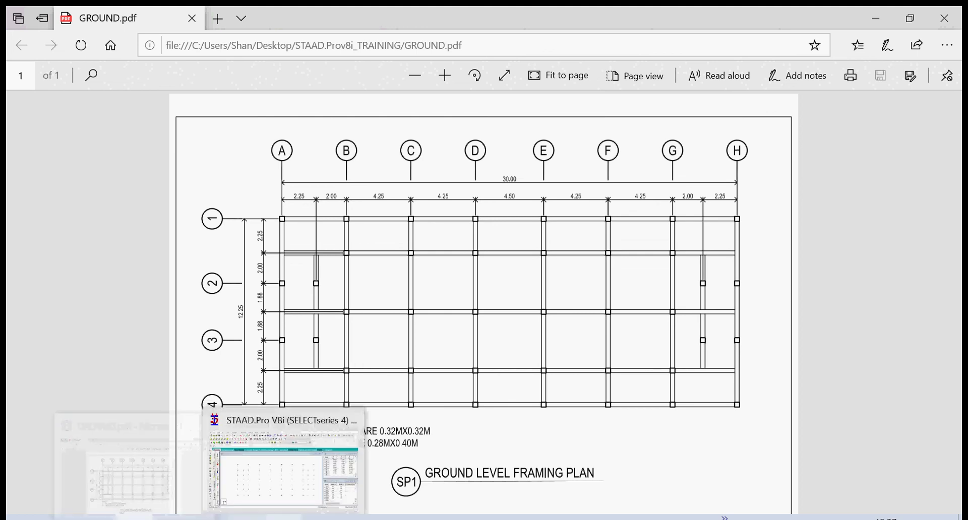
pyautogui.click(281, 517)
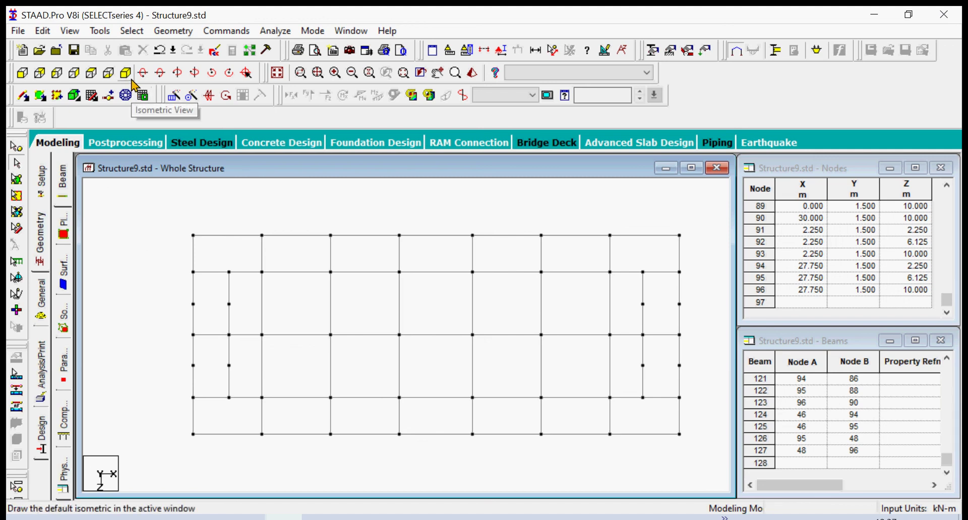
# Step: Show the 96-node, 127-beam ground frame in the isometric view
pyautogui.click(128, 76)
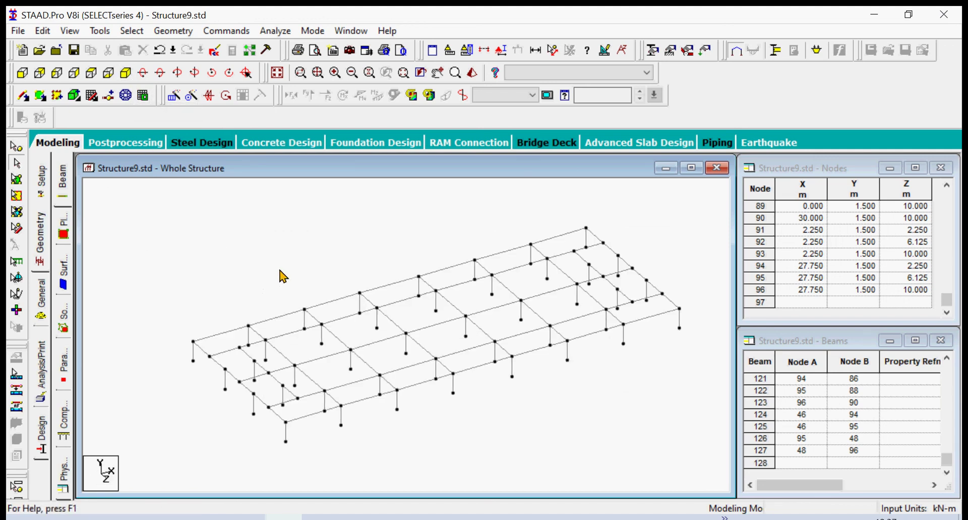